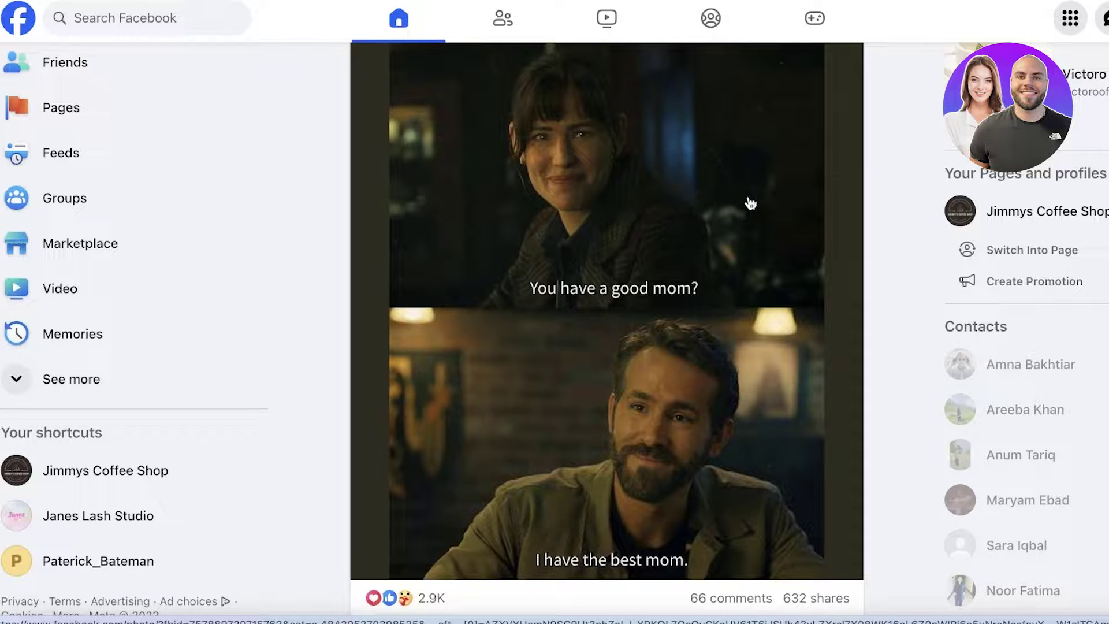
# Step: Open Marketplace, browse the feed, look at Selling, then return to Browse all
pyautogui.scroll(2, 89, 171)
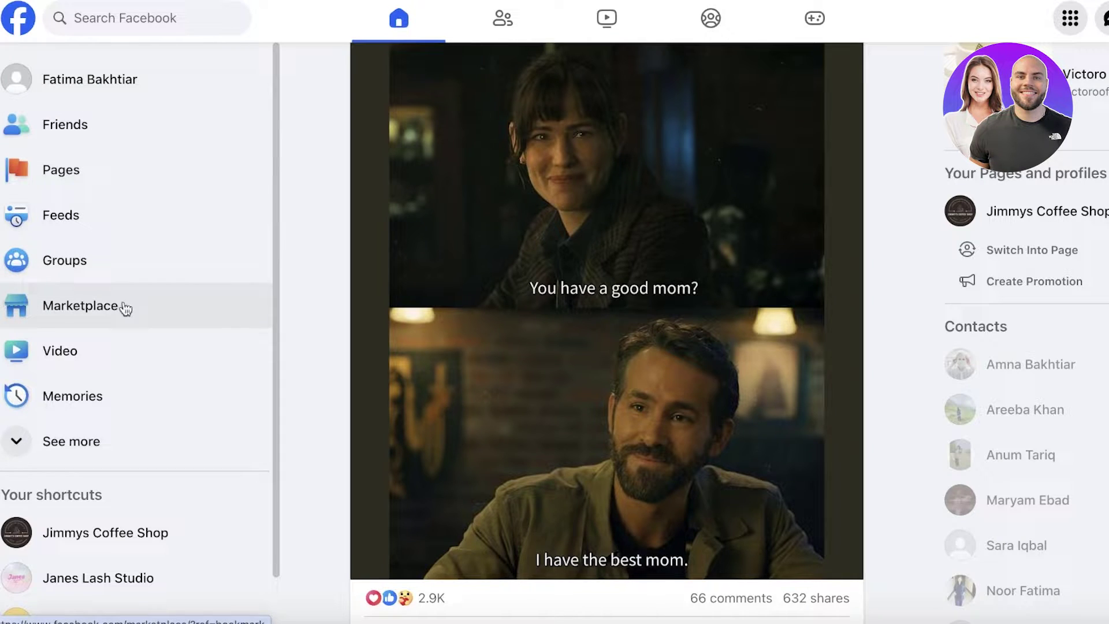
pyautogui.click(55, 311)
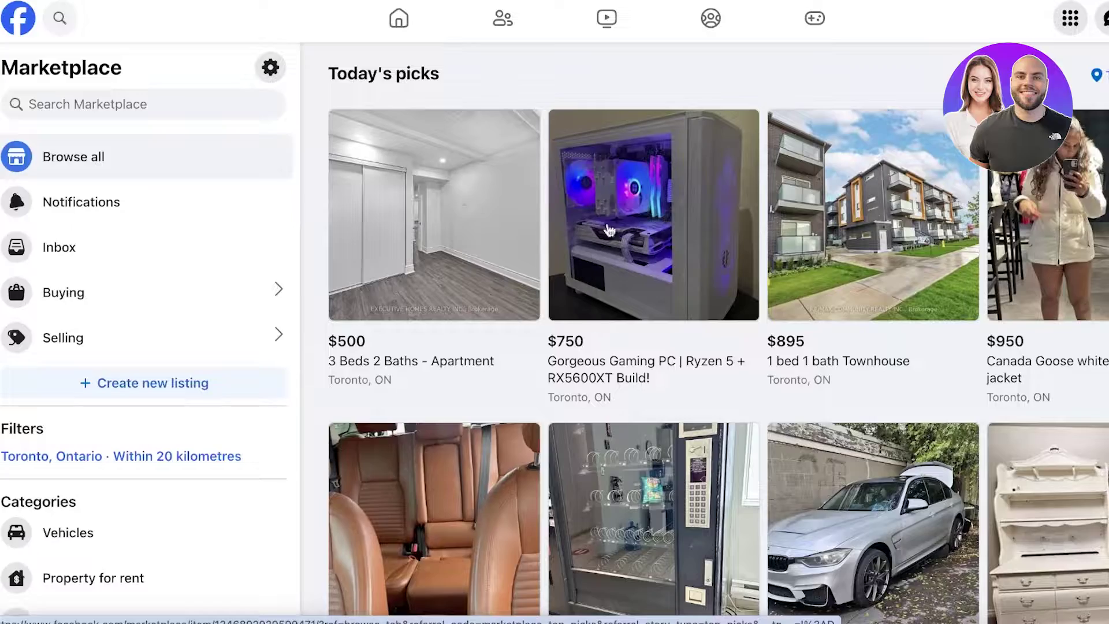
pyautogui.scroll(-2, 1043, 307)
pyautogui.scroll(-20, 1032, 339)
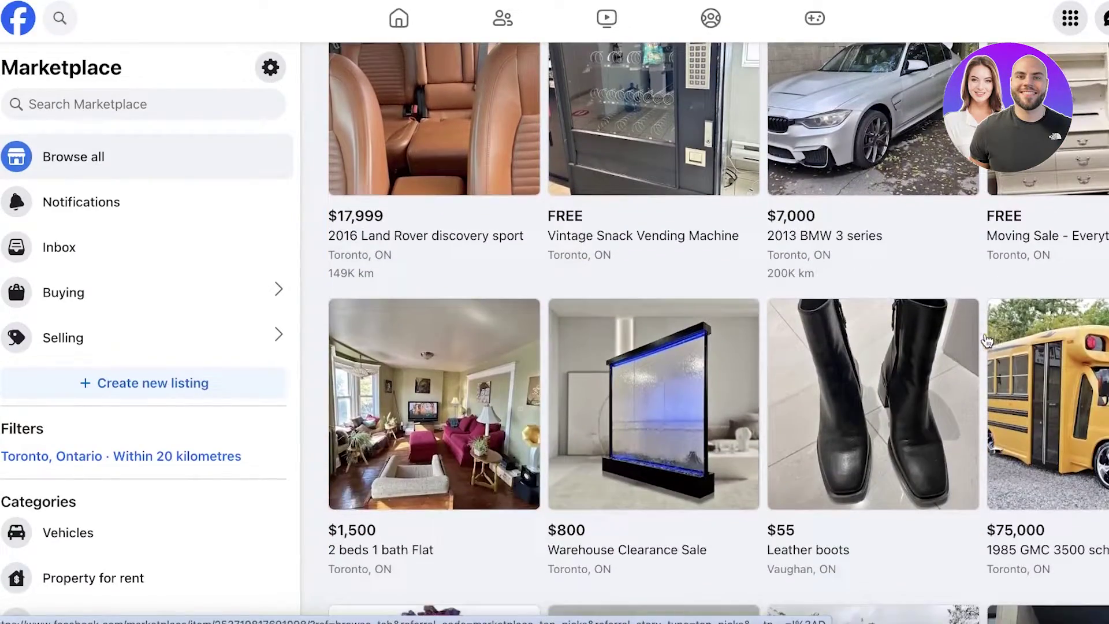
pyautogui.scroll(-20, 671, 320)
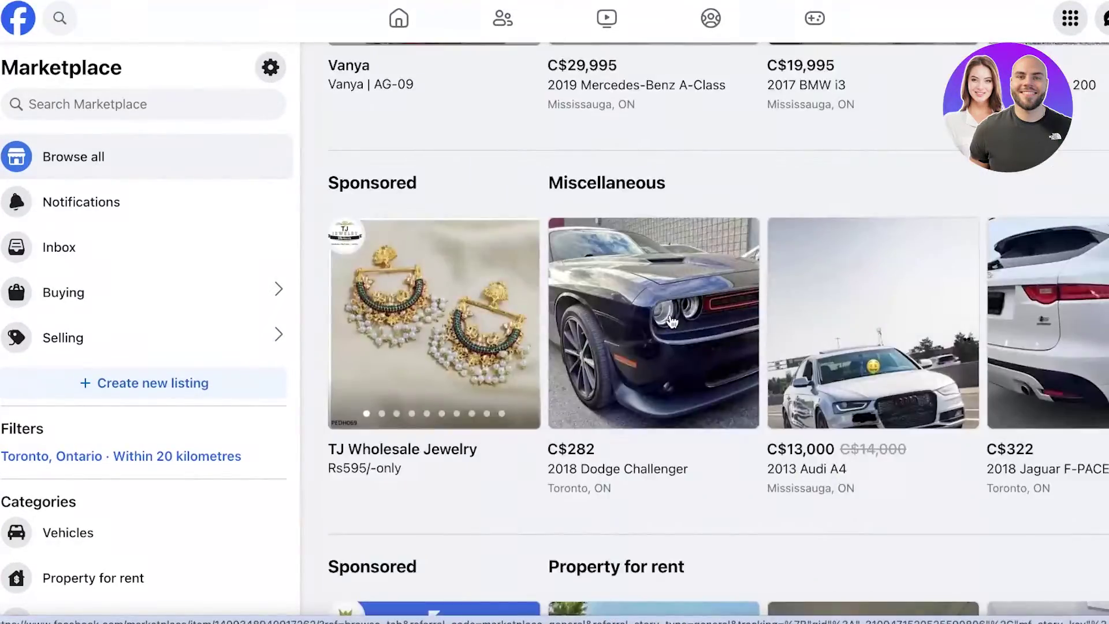
pyautogui.scroll(15, 703, 280)
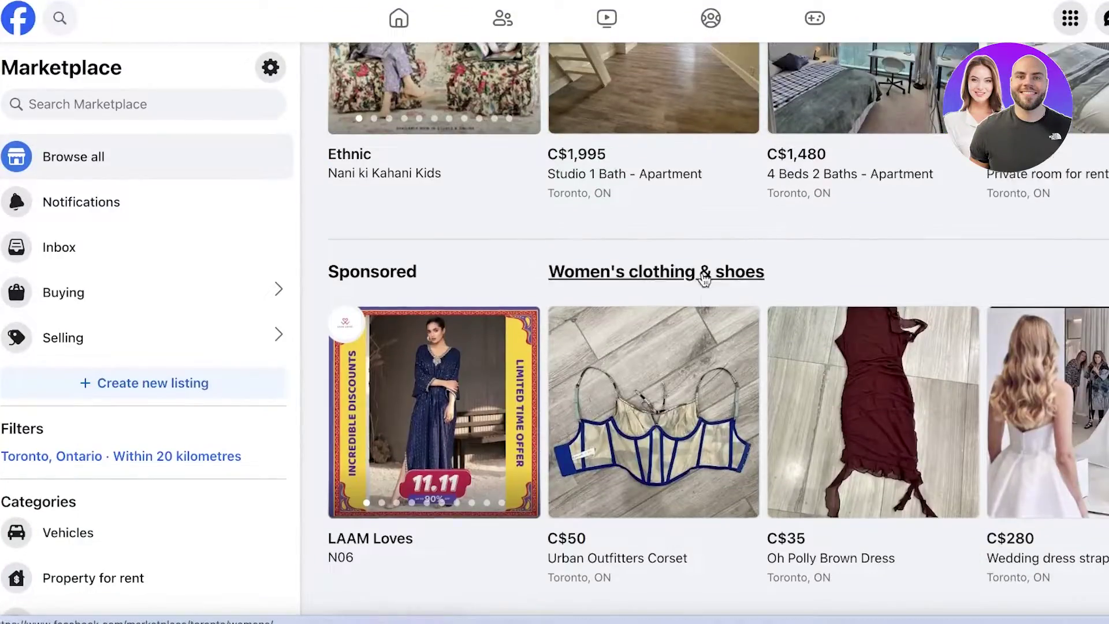
pyautogui.scroll(20, 692, 283)
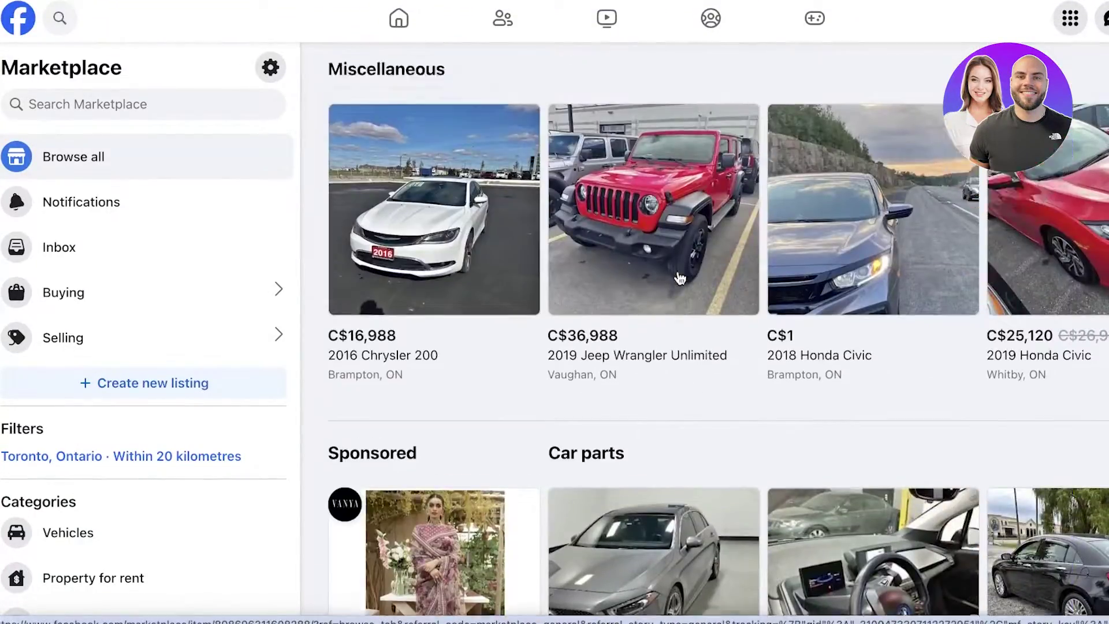
pyautogui.scroll(8, 689, 302)
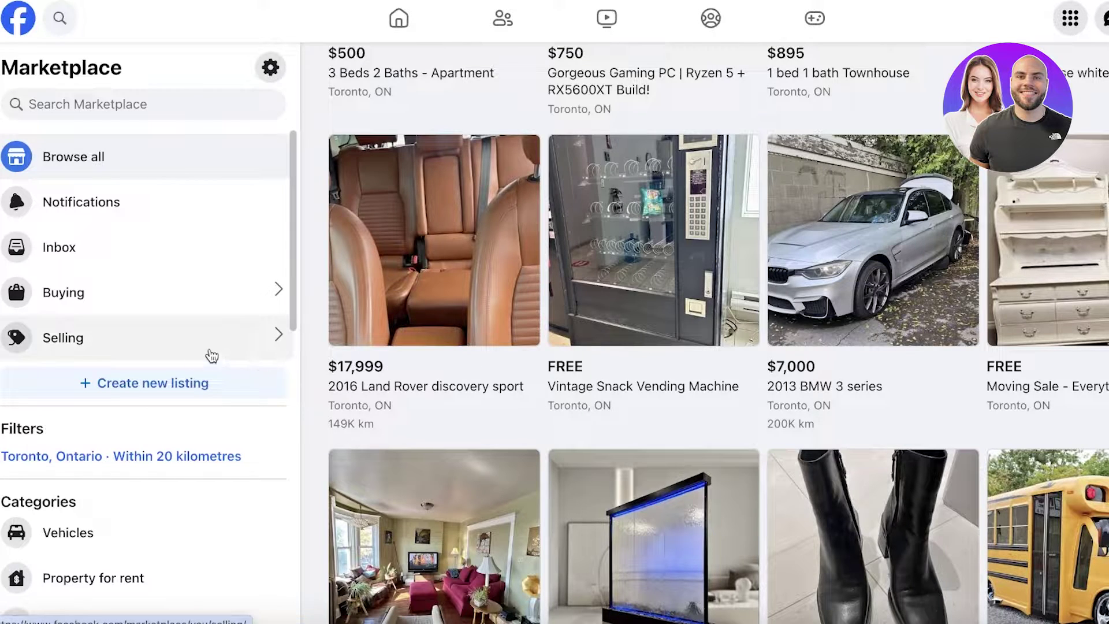
pyautogui.click(106, 336)
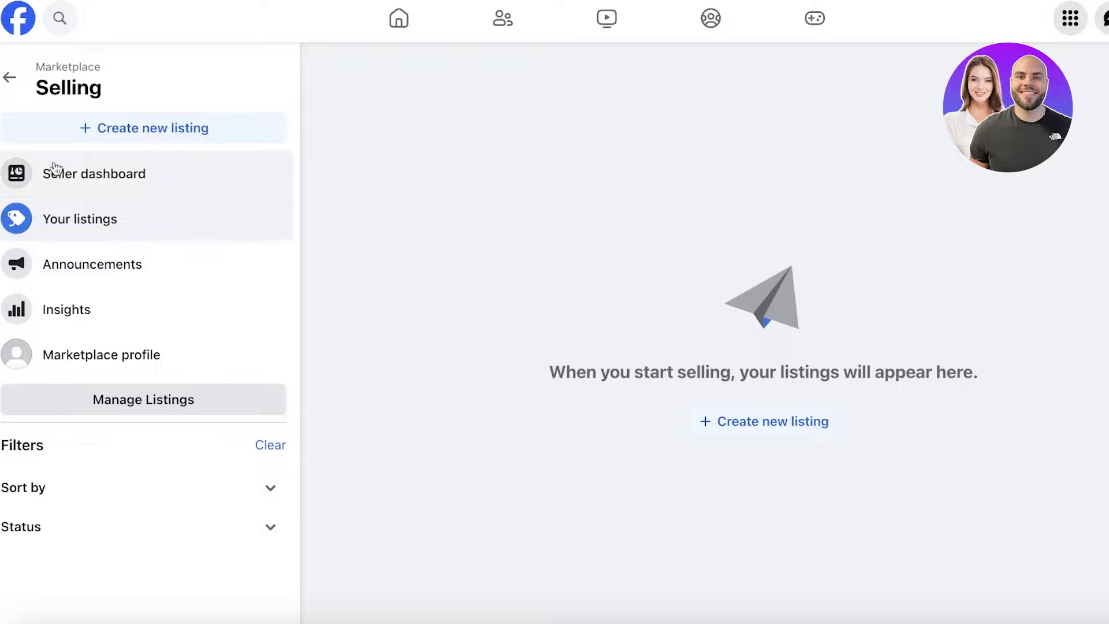
pyautogui.click(1, 84)
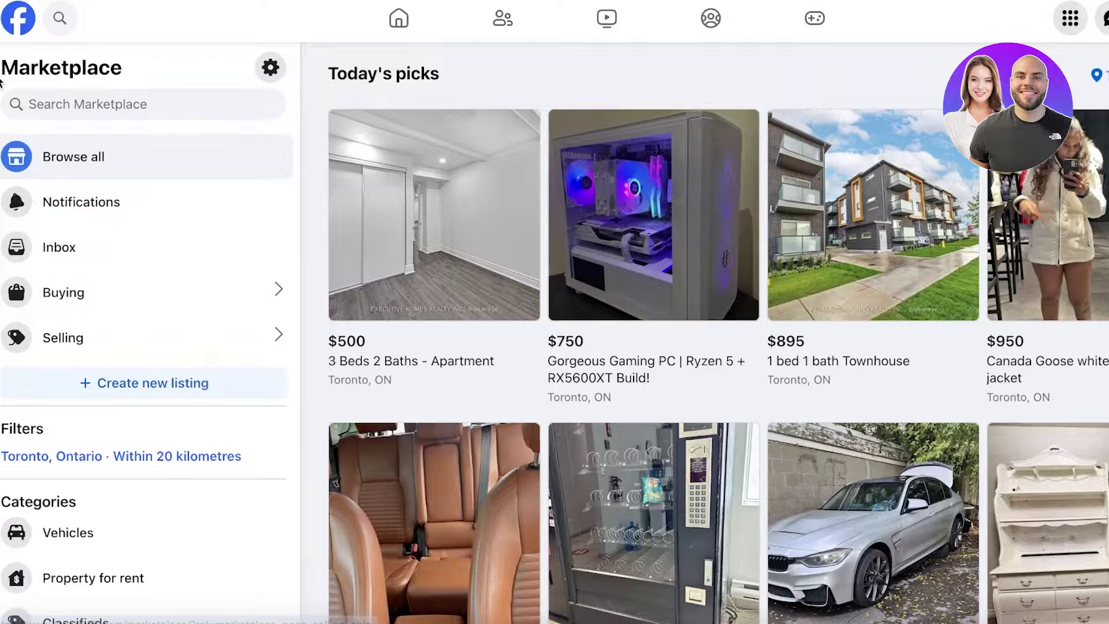
# Step: Create a new listing of type Item for sale
pyautogui.click(92, 390)
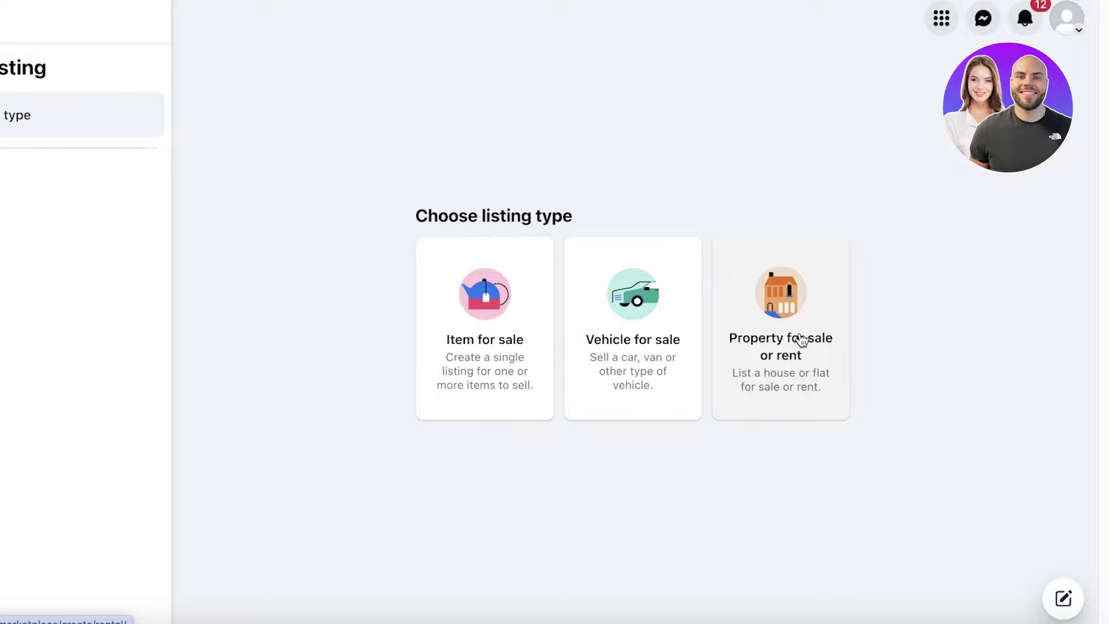
pyautogui.click(498, 324)
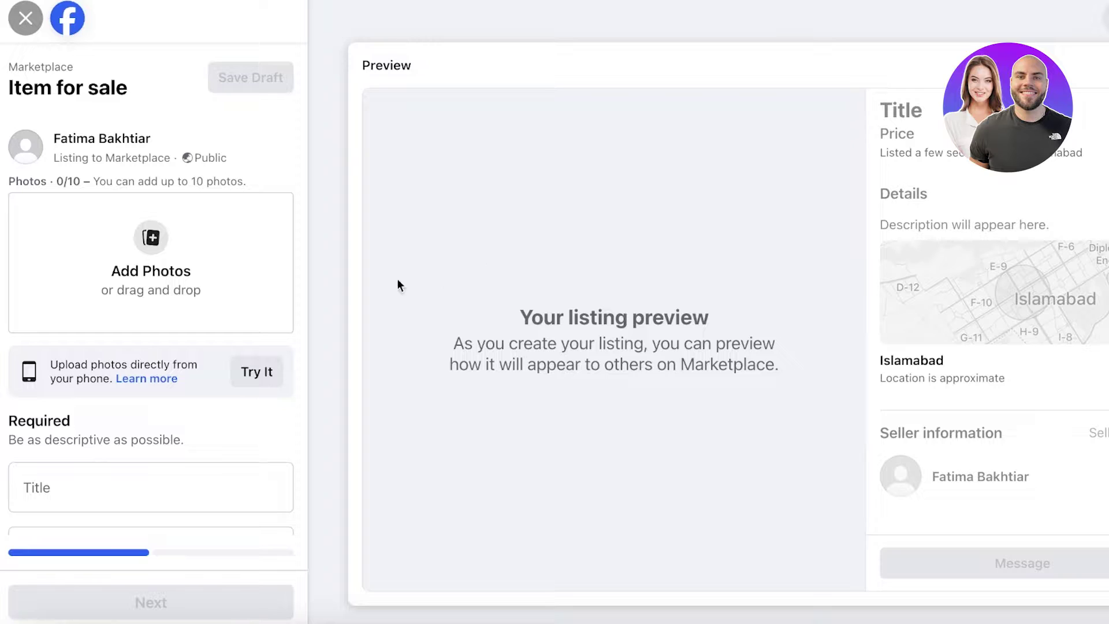
# Step: Upload the three jpg plush toy photos from the Desktop to the listing
pyautogui.click(155, 237)
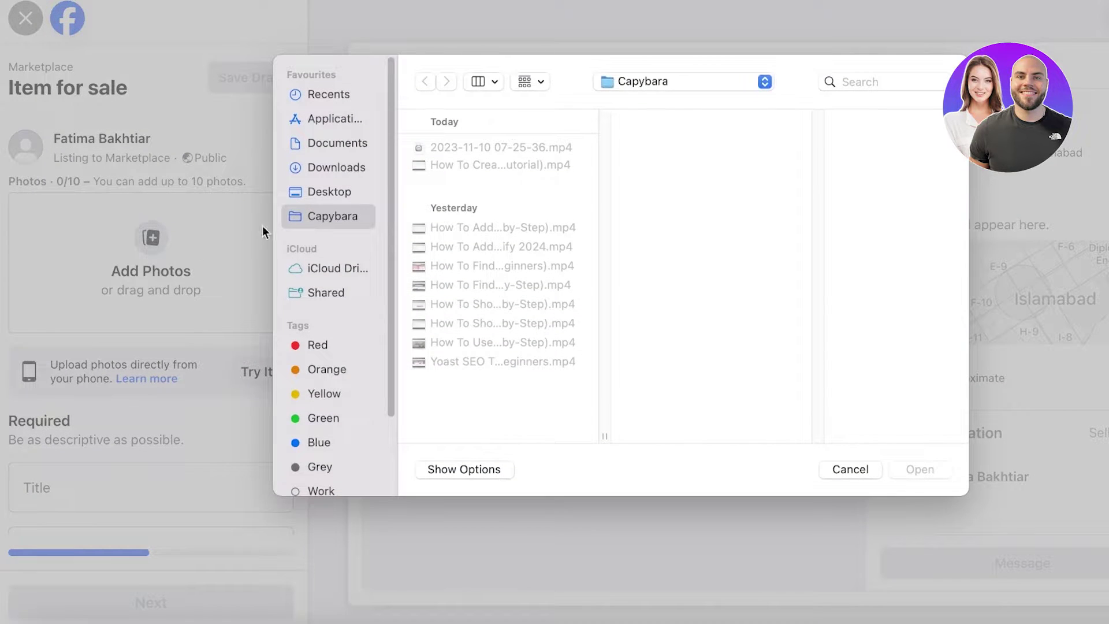
pyautogui.click(307, 190)
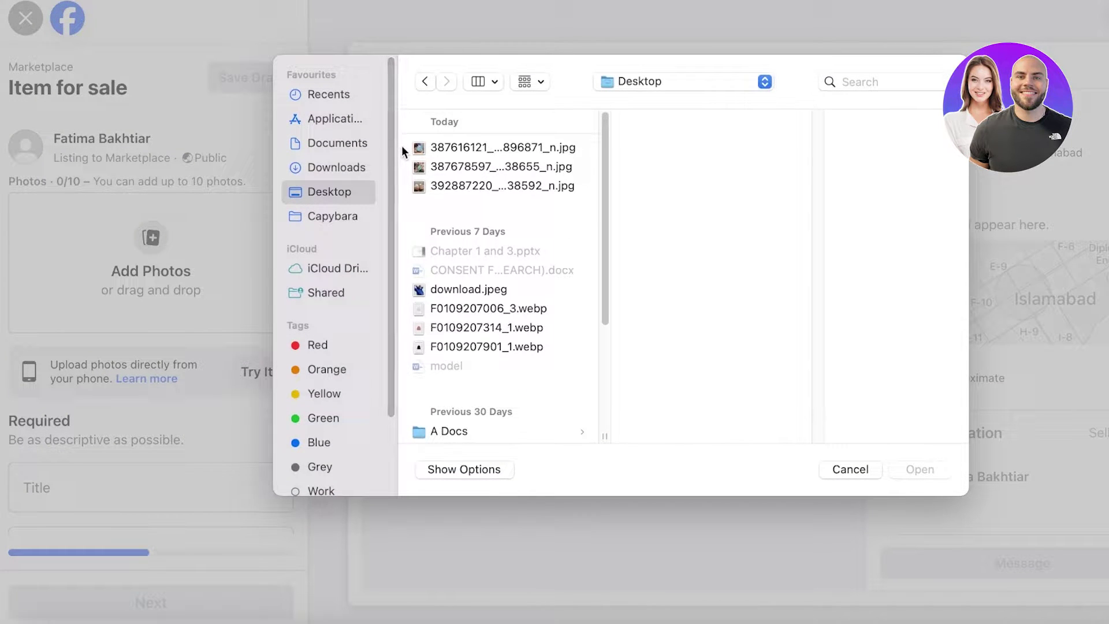
pyautogui.moveTo(403, 148); pyautogui.dragTo(407, 180)
pyautogui.click(924, 468)
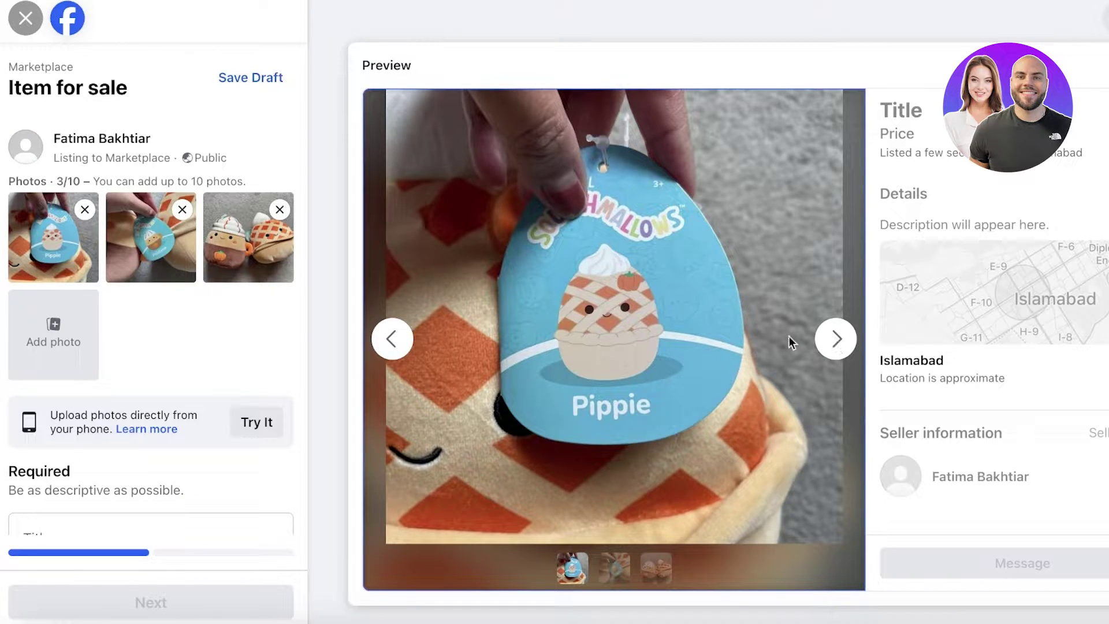
# Step: Move the two-plush photo to the first position and check it in the preview
pyautogui.moveTo(240, 245); pyautogui.dragTo(41, 246)
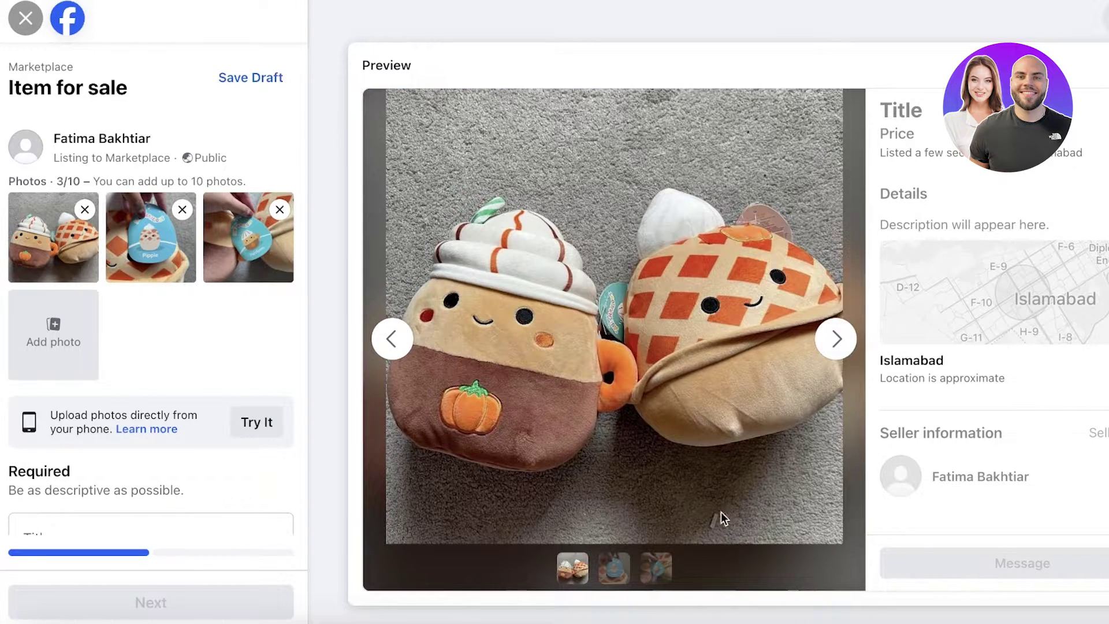
pyautogui.click(641, 565)
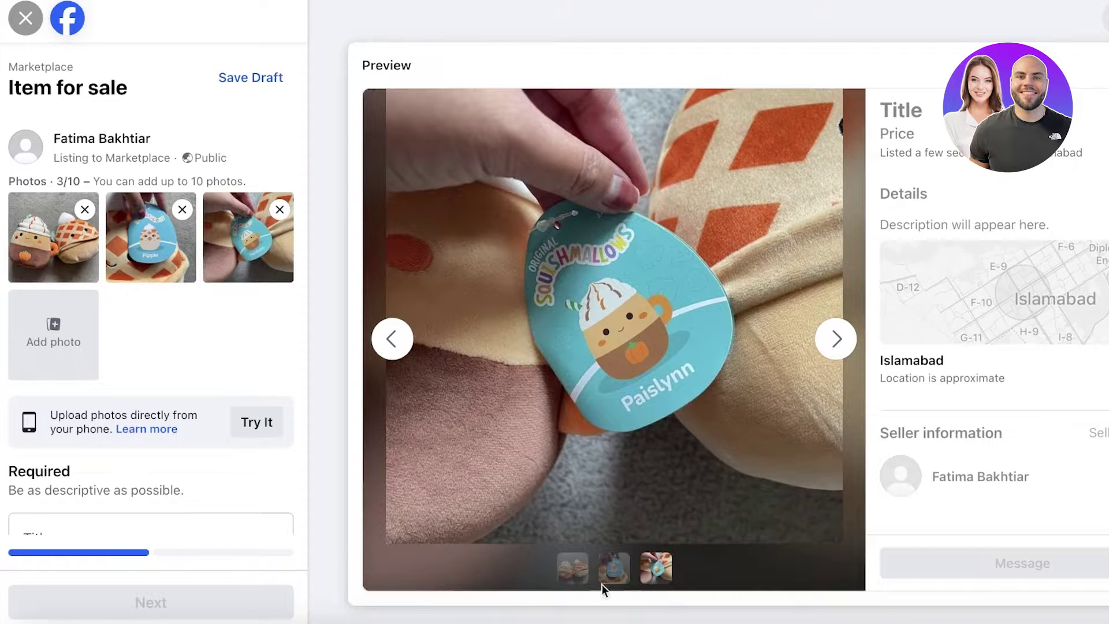
pyautogui.click(576, 573)
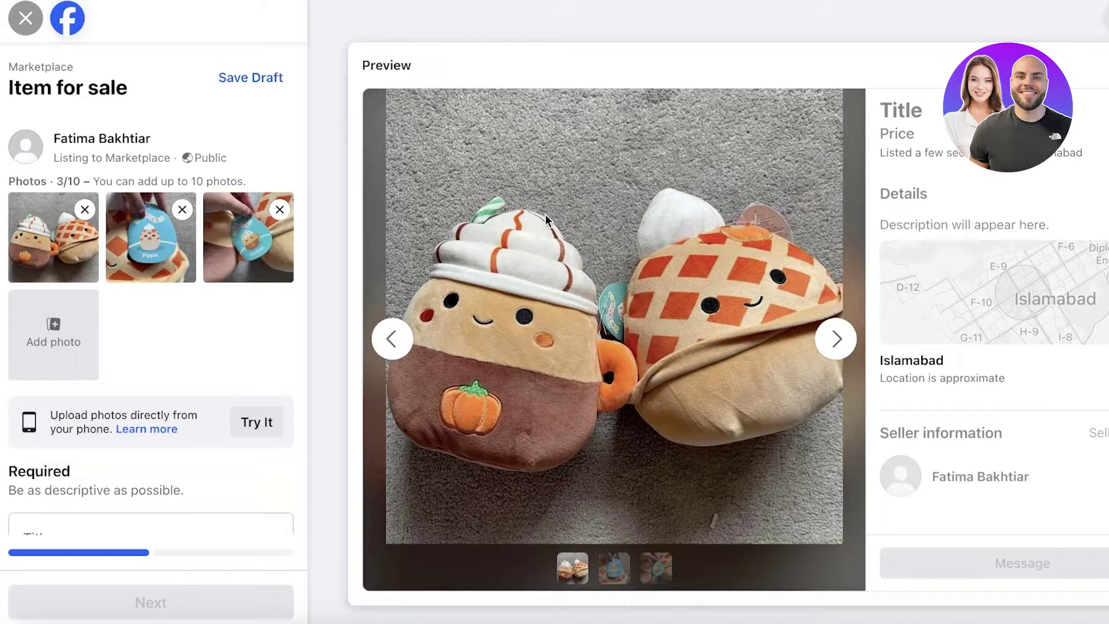
# Step: Cycle through the Pippie tag, Paislynn tag and two-plush photos in the preview
pyautogui.click(614, 568)
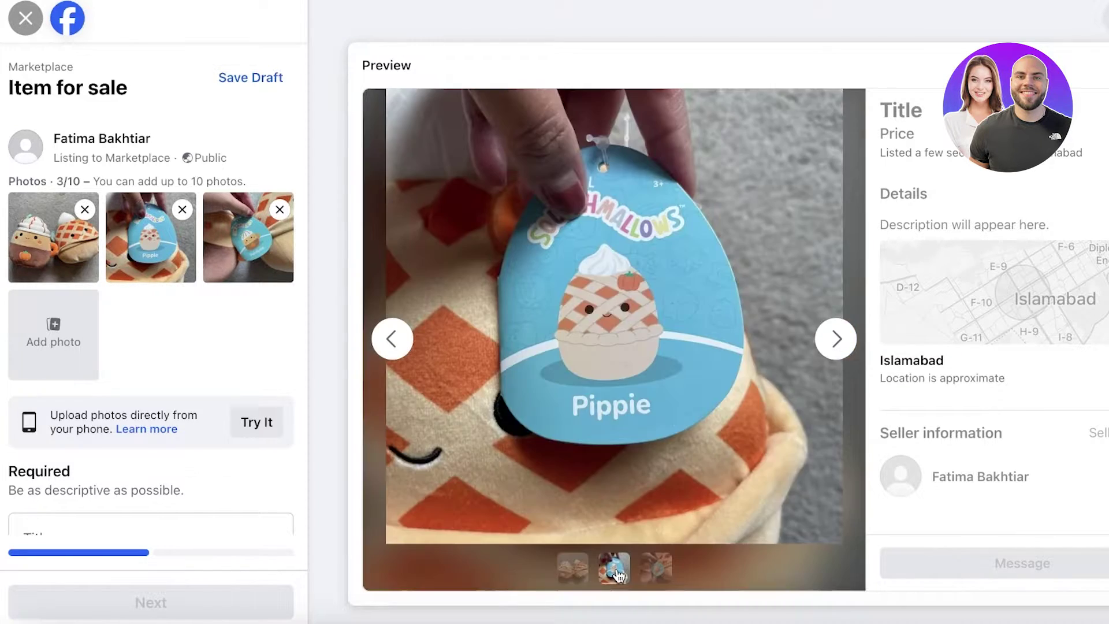
pyautogui.click(651, 580)
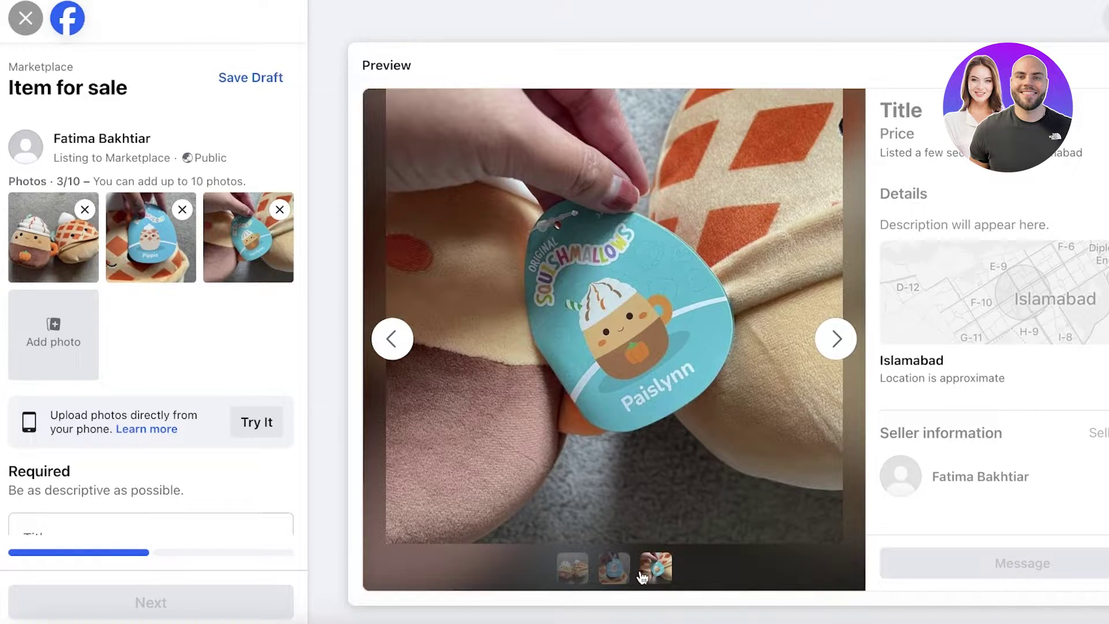
pyautogui.click(558, 575)
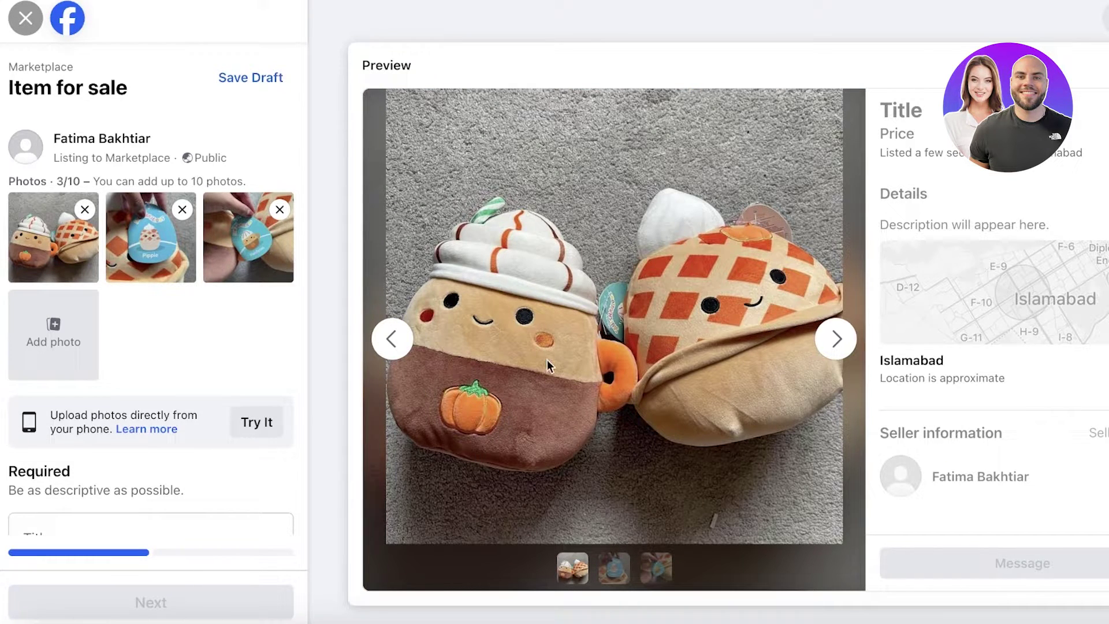
pyautogui.click(613, 569)
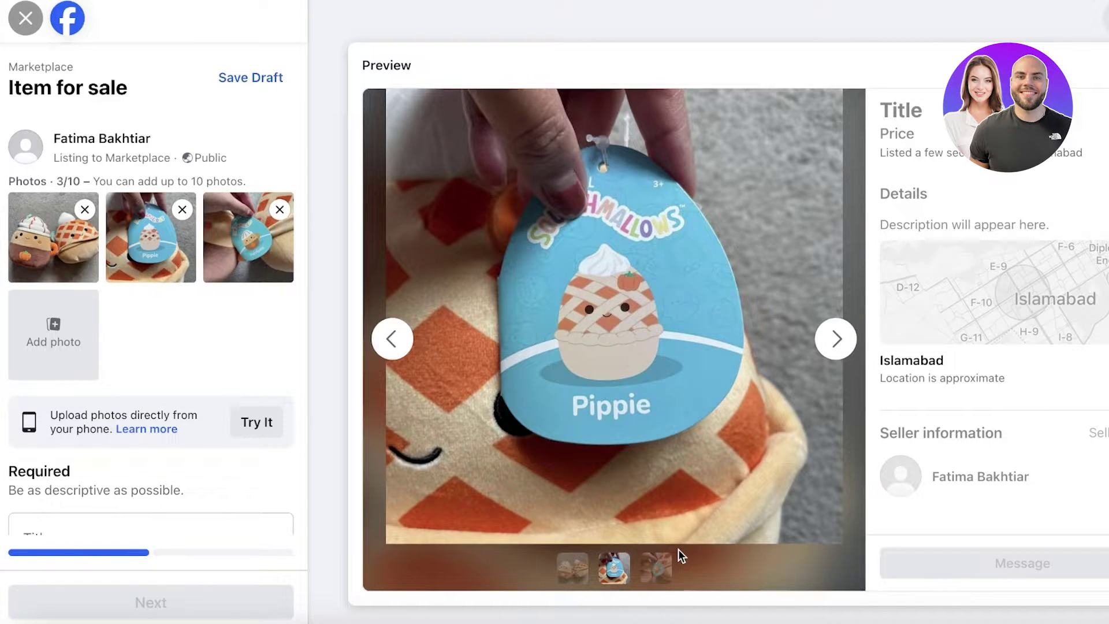
pyautogui.click(656, 567)
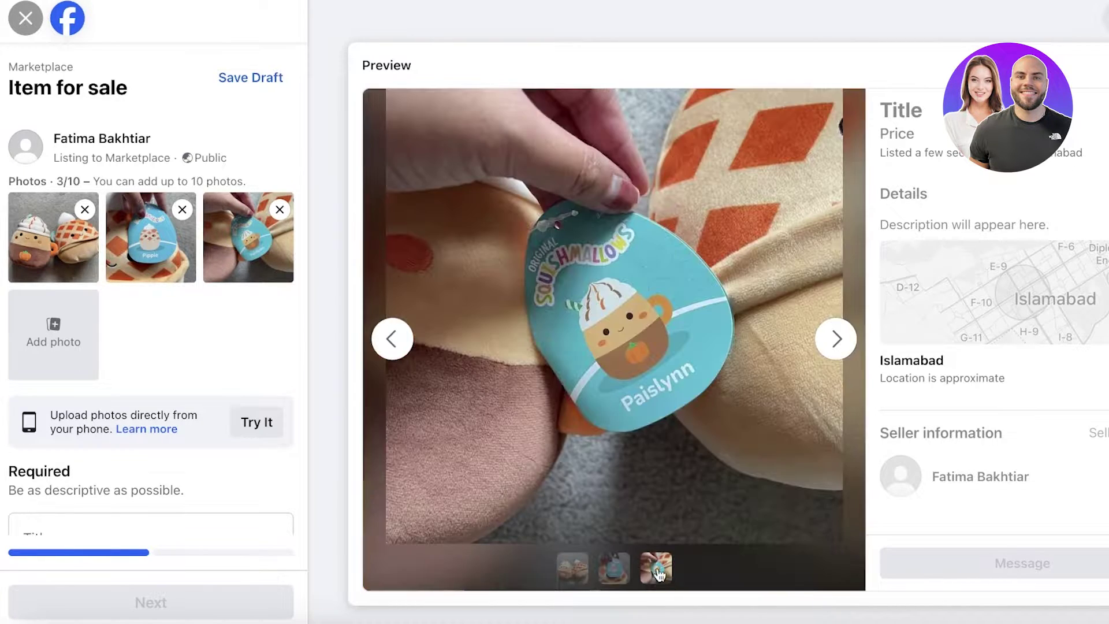
pyautogui.click(587, 566)
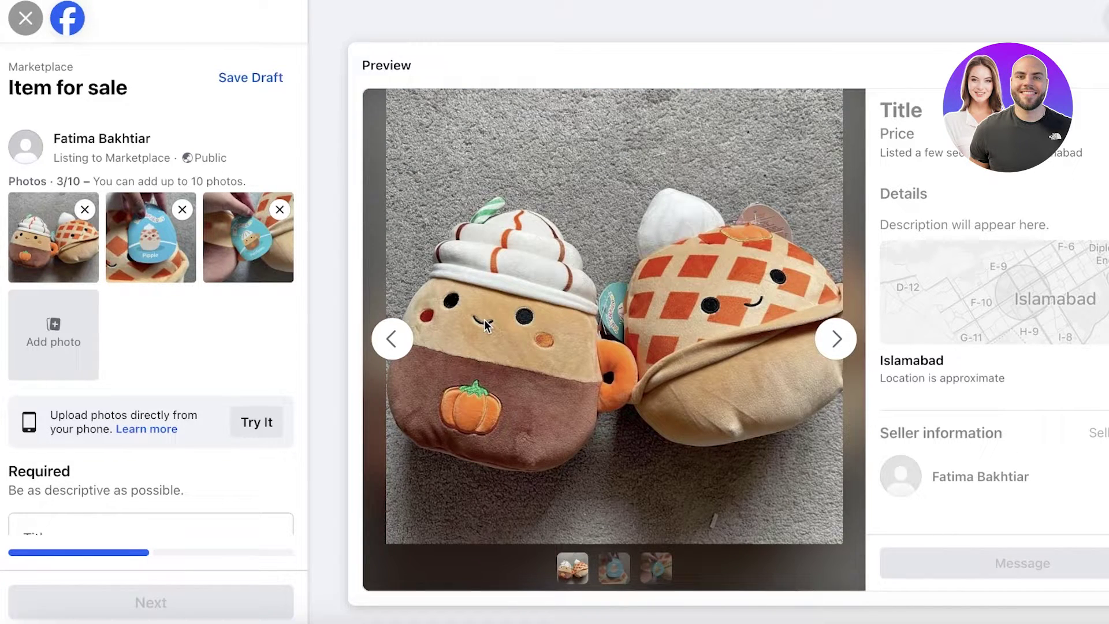
pyautogui.scroll(-2, 243, 357)
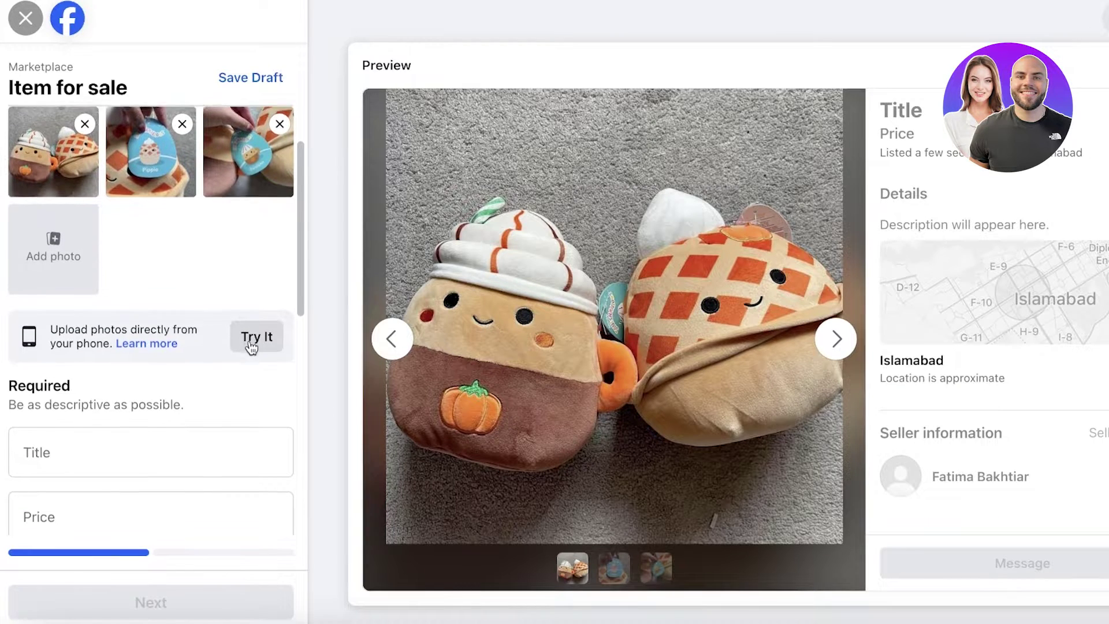
pyautogui.scroll(-3, 182, 375)
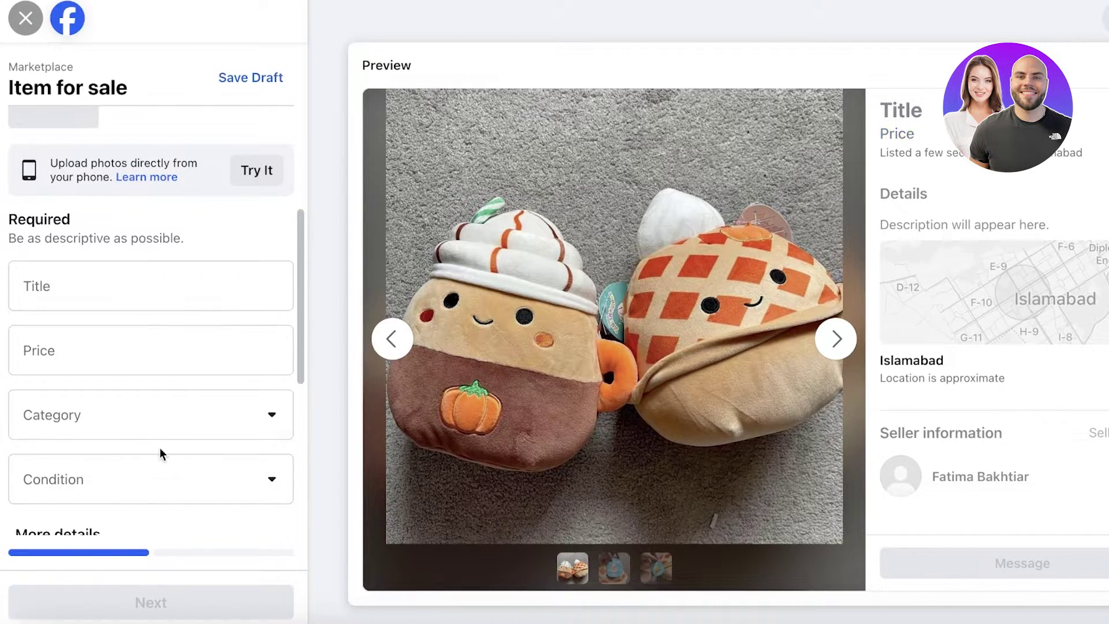
# Step: Enter the title 'Squishmellow for Sale New' and check the photos in the preview
pyautogui.click(164, 269)
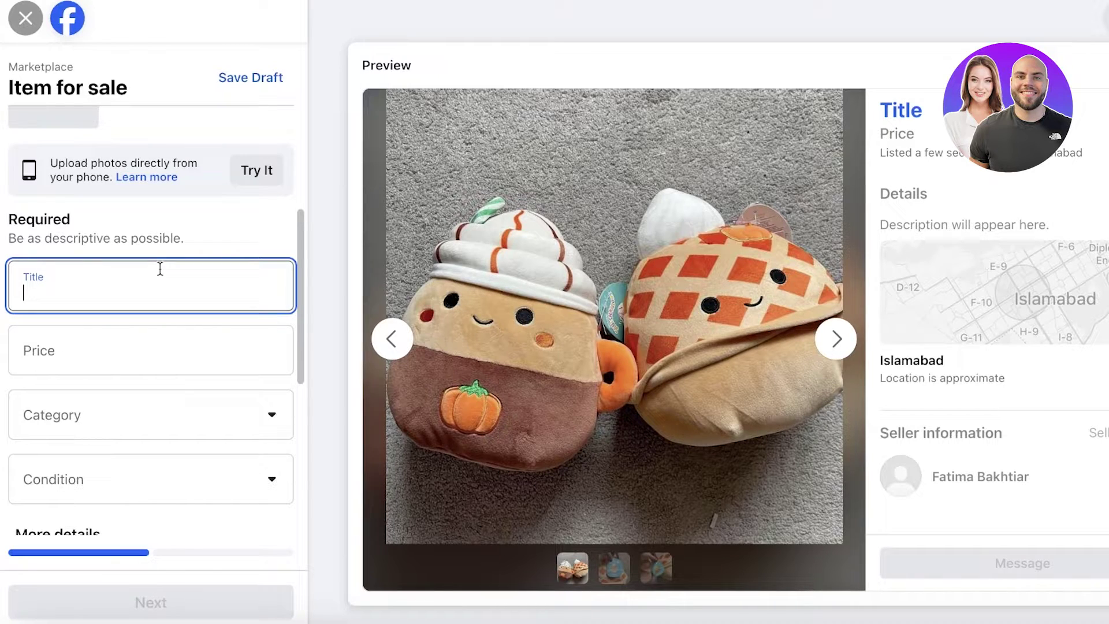
pyautogui.write('A')
pyautogui.press('BackSpace')
pyautogui.write('Sq')
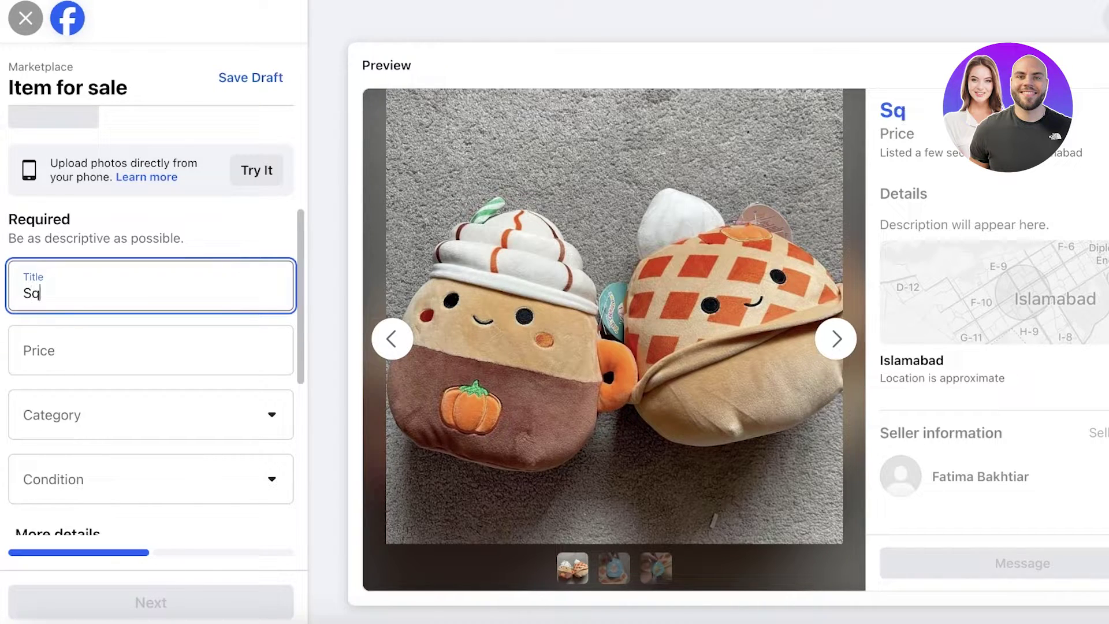
pyautogui.write('uishmellow for Sale')
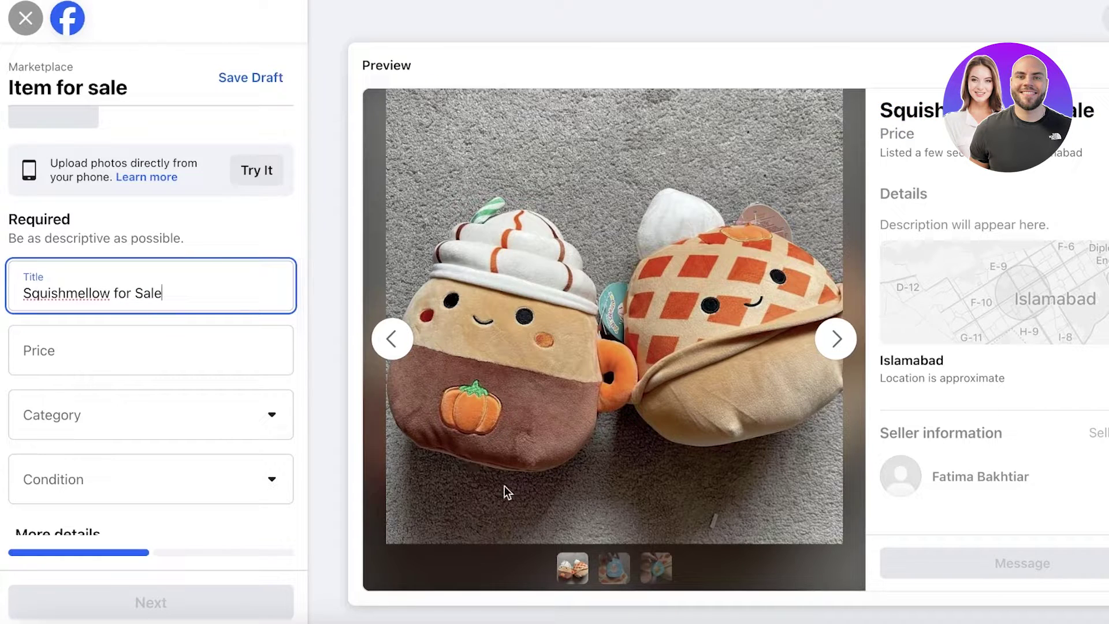
pyautogui.write(' New')
pyautogui.click(649, 573)
pyautogui.click(615, 575)
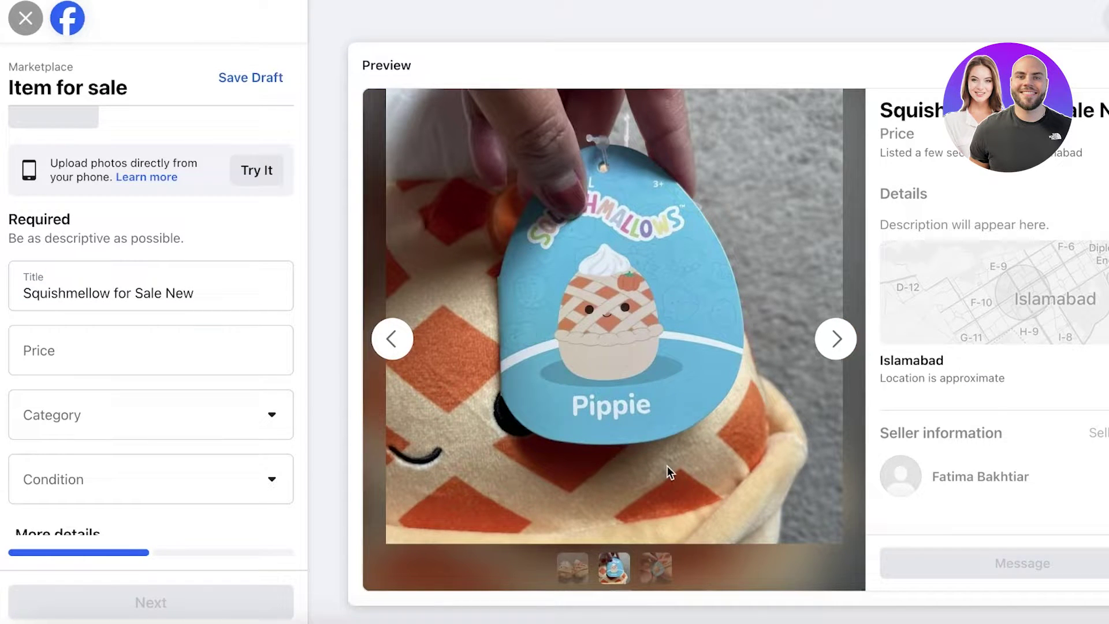
# Step: Set the listing price to 20
pyautogui.click(201, 351)
pyautogui.write('20')
pyautogui.click(186, 414)
pyautogui.click(276, 420)
# Step: Insert 'Pair' after Squishmellow so the title reads 'Squishmellow Pair for Sale New'
pyautogui.click(108, 295)
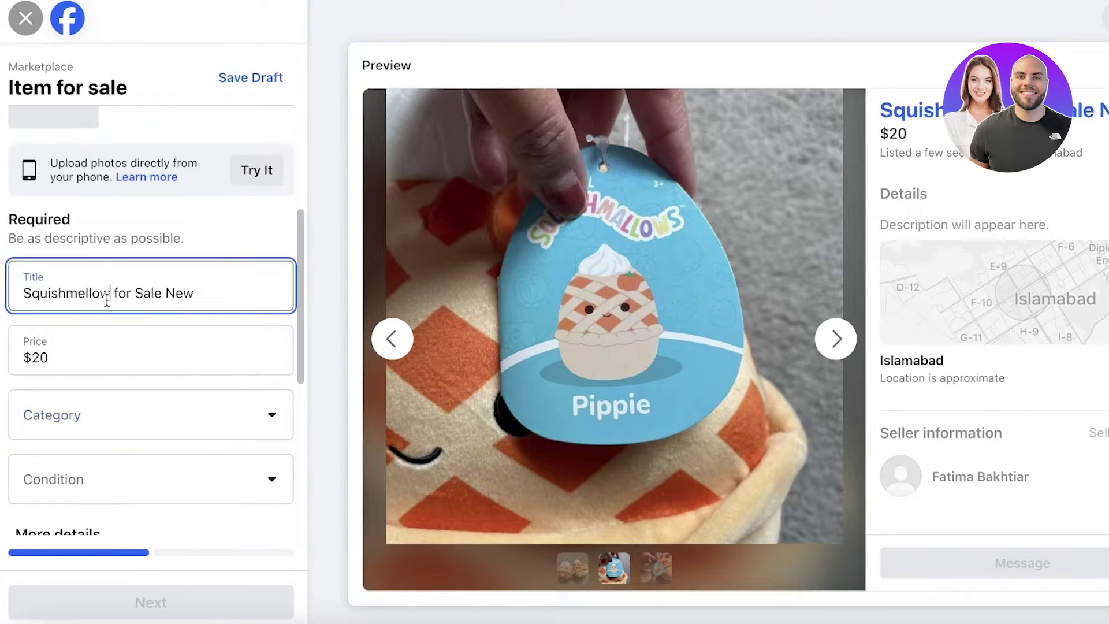
pyautogui.write('sal')
pyautogui.press('BackSpace')
pyautogui.press('BackSpace')
pyautogui.press('BackSpace')
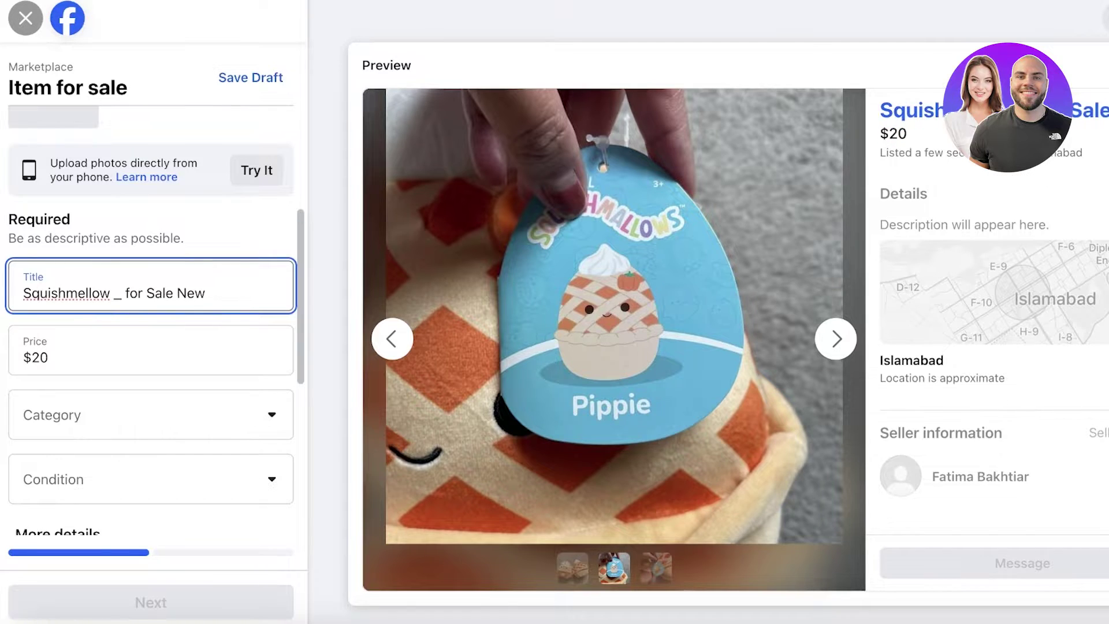
pyautogui.write('Pair')
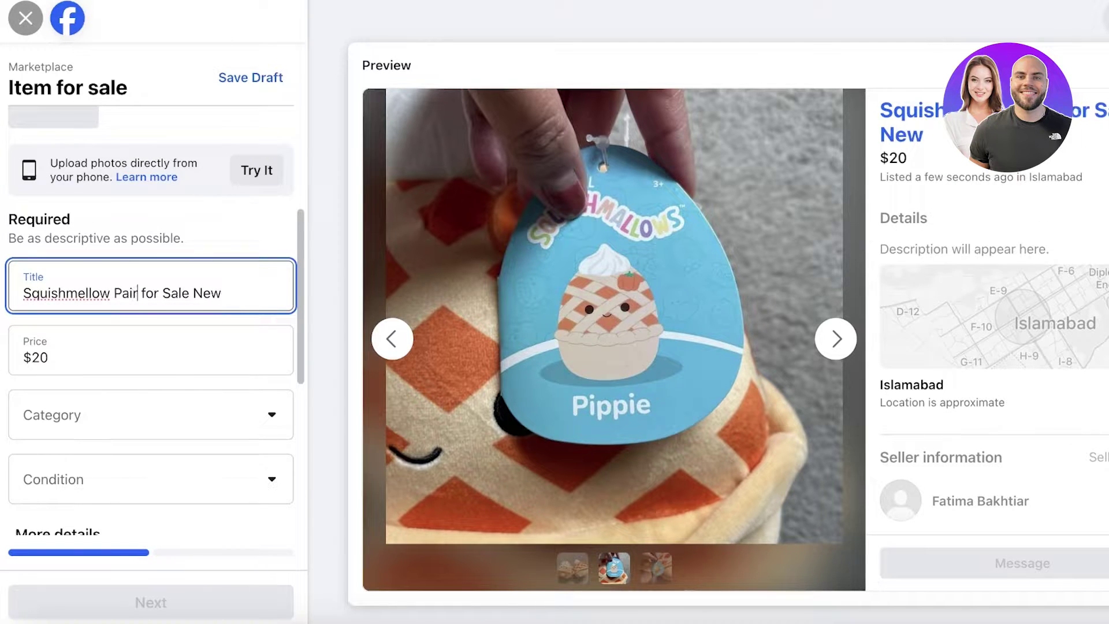
pyautogui.click(45, 407)
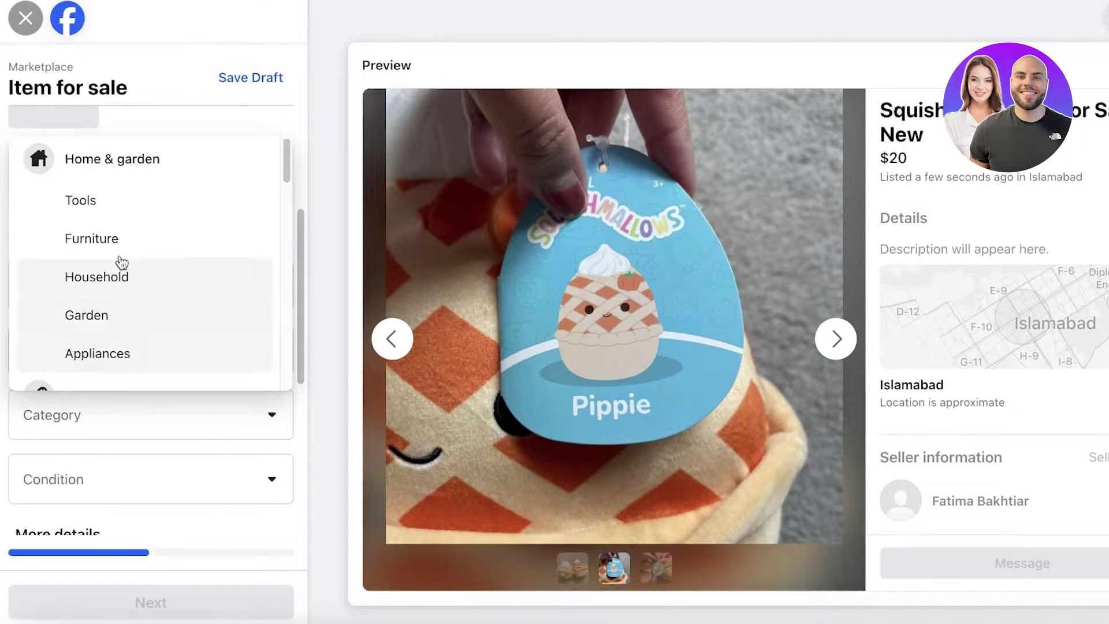
# Step: Choose Toys & games from the category list
pyautogui.scroll(-2, 121, 257)
pyautogui.scroll(-1, 121, 257)
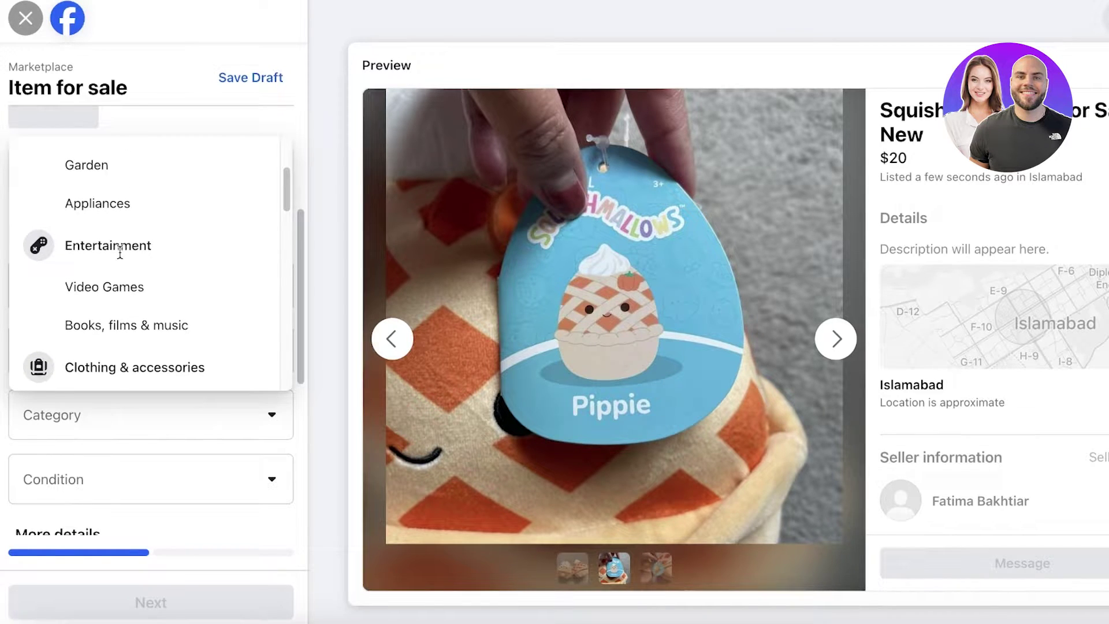
pyautogui.scroll(-6, 121, 254)
pyautogui.scroll(-3, 113, 296)
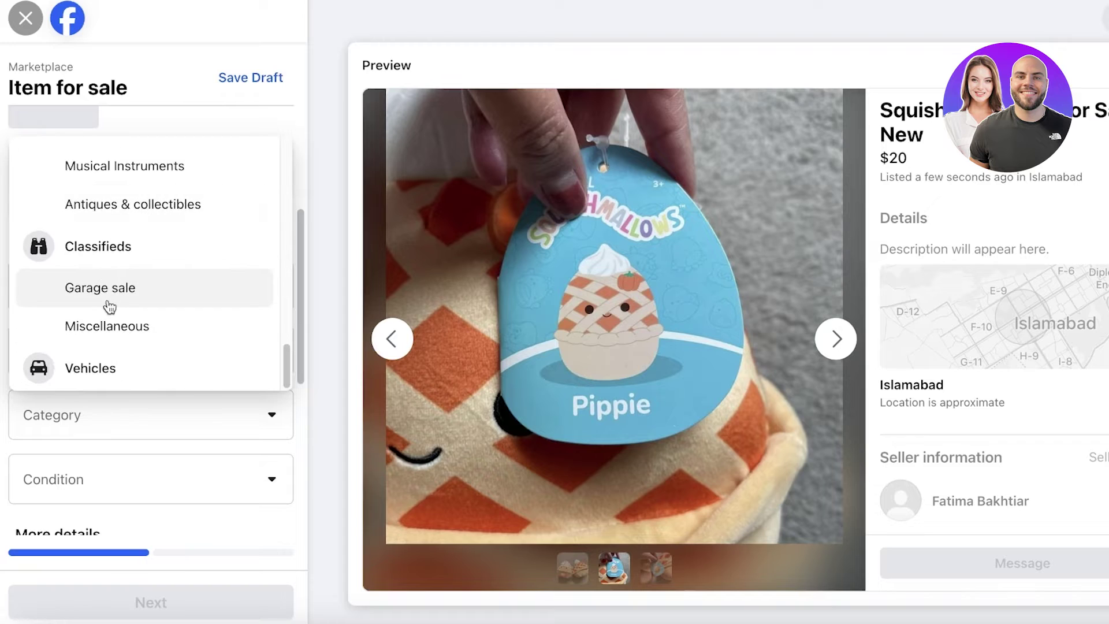
pyautogui.scroll(5, 109, 306)
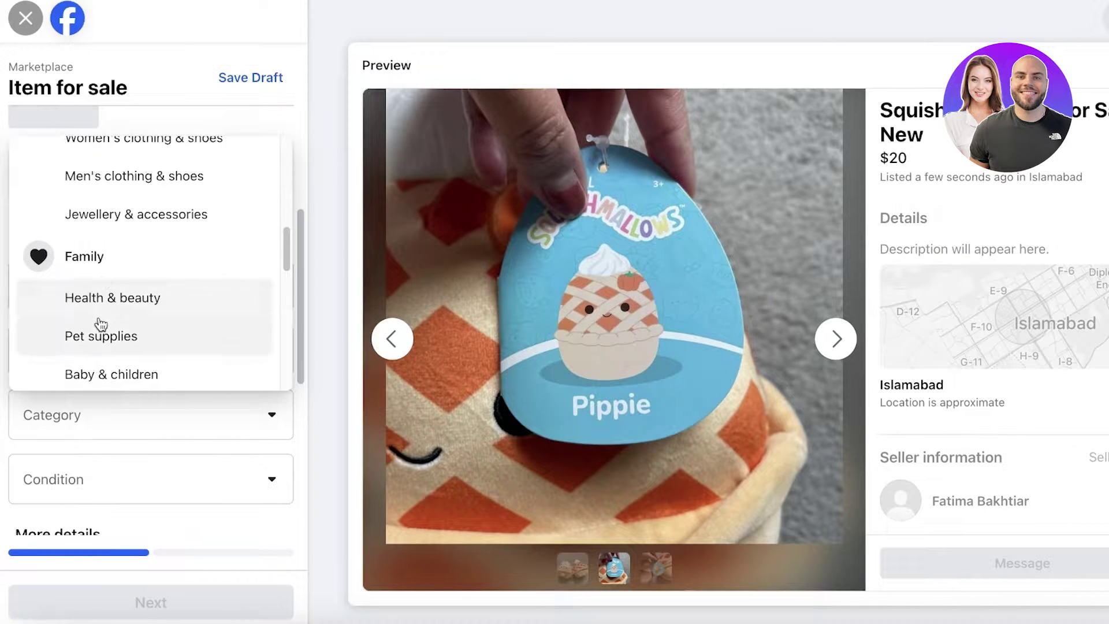
pyautogui.scroll(-2, 99, 318)
pyautogui.click(112, 263)
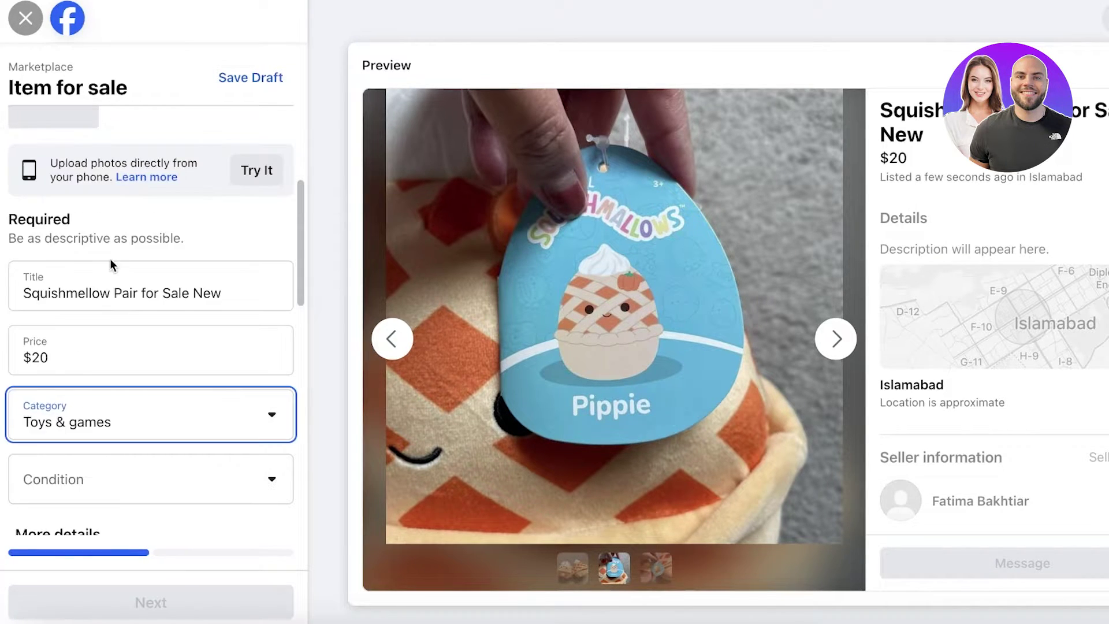
# Step: Review the category list again and show the two-plush photo in the preview
pyautogui.click(112, 406)
pyautogui.scroll(-6, 121, 248)
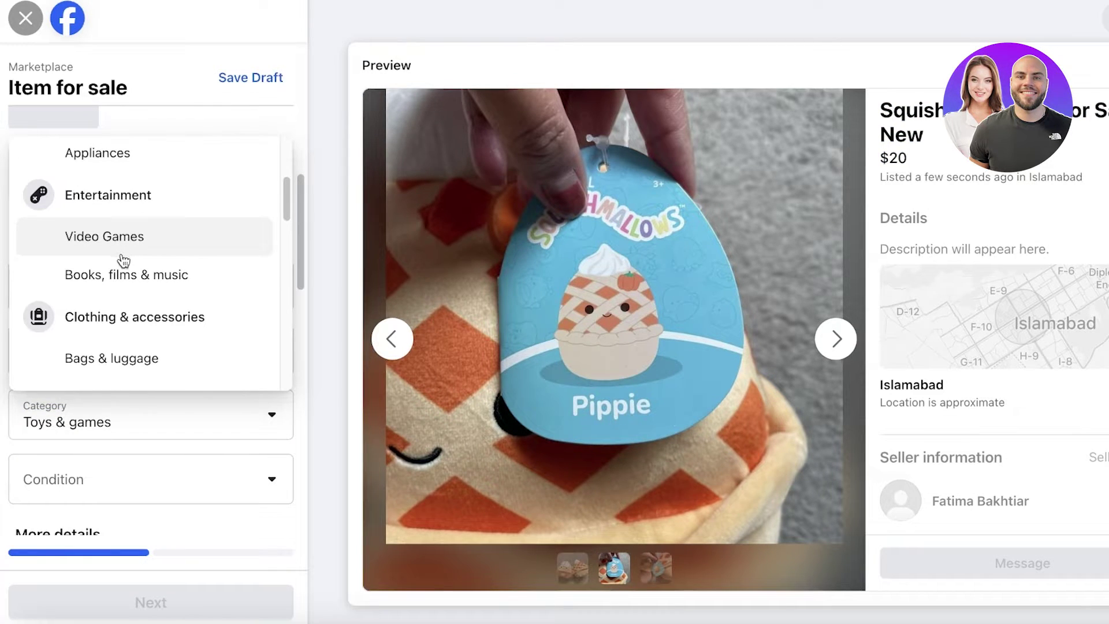
pyautogui.scroll(3, 123, 278)
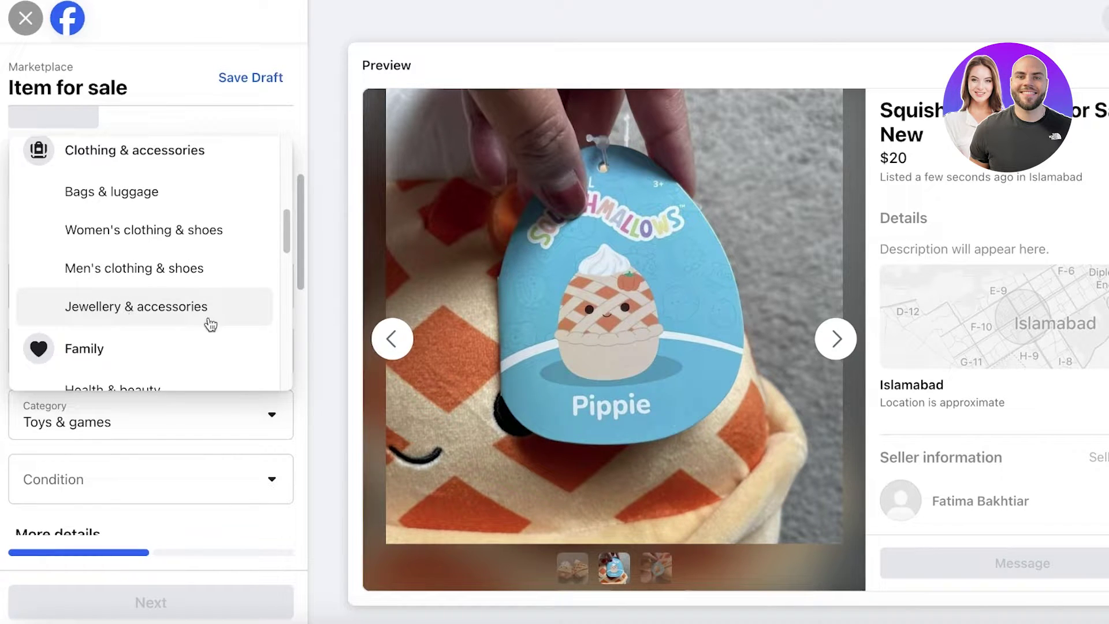
pyautogui.scroll(-2, 186, 324)
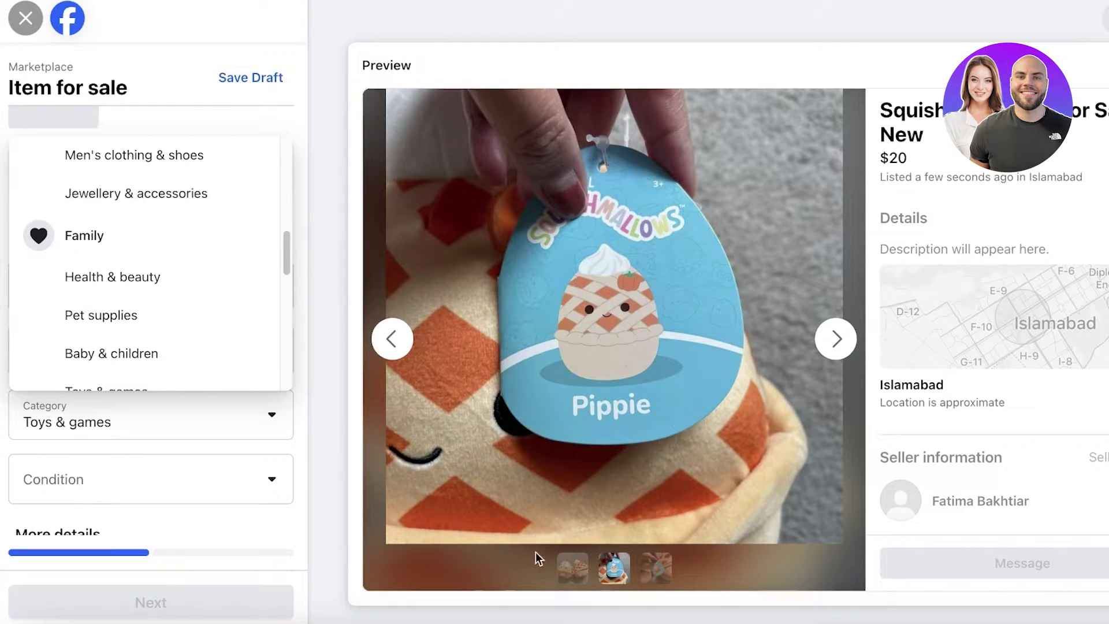
pyautogui.click(572, 568)
# Step: Reselect Toys & games as the listing category
pyautogui.scroll(-3, 141, 372)
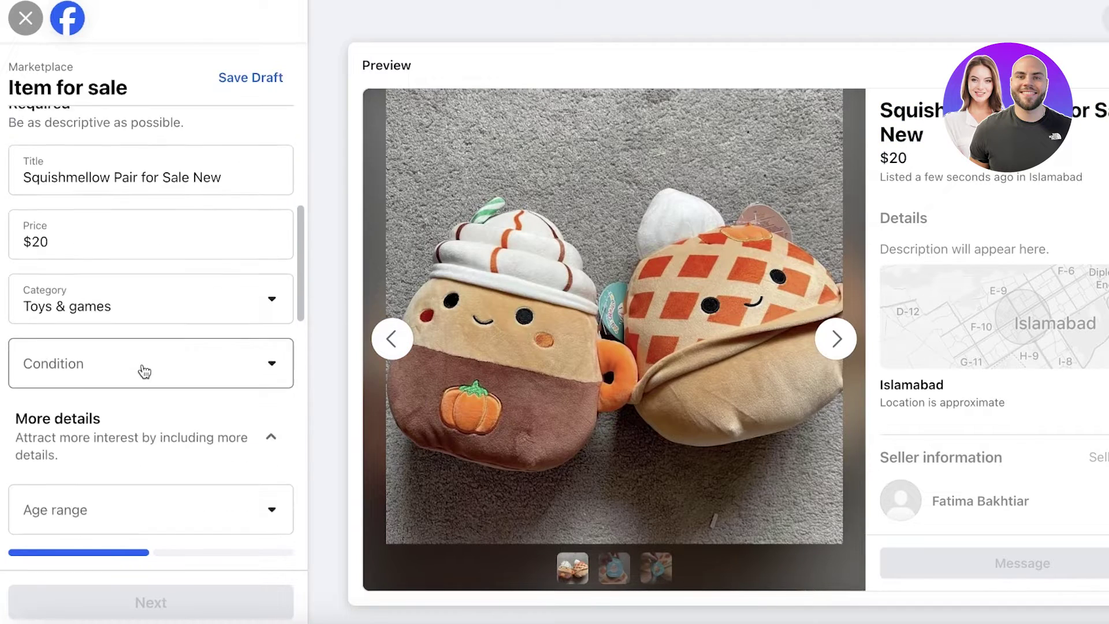
pyautogui.click(124, 277)
pyautogui.scroll(-10, 106, 398)
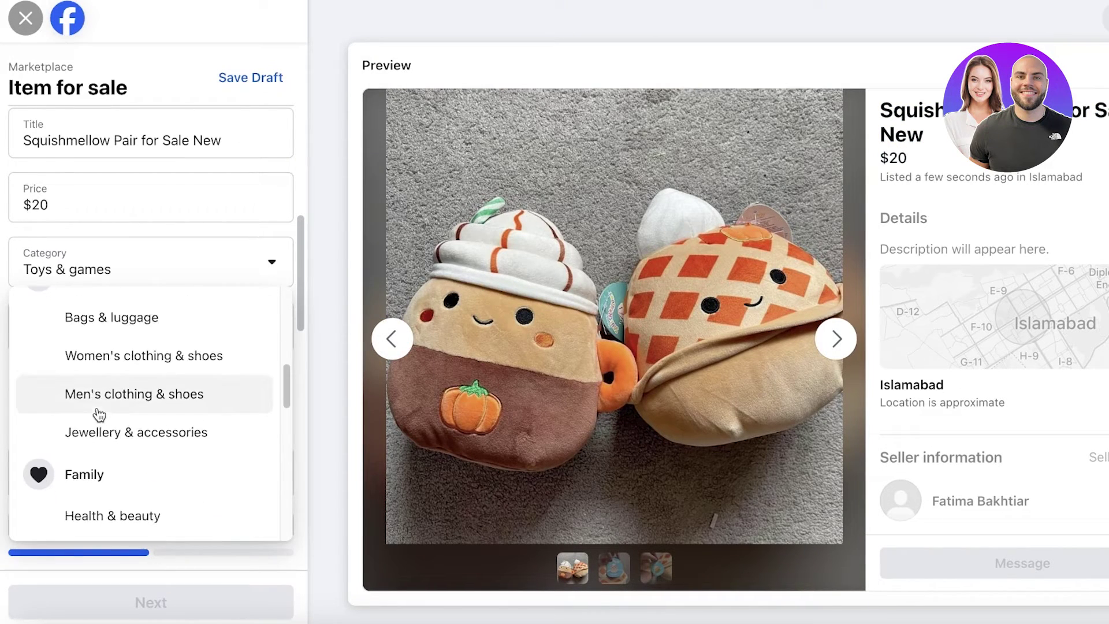
pyautogui.scroll(-1, 257, 321)
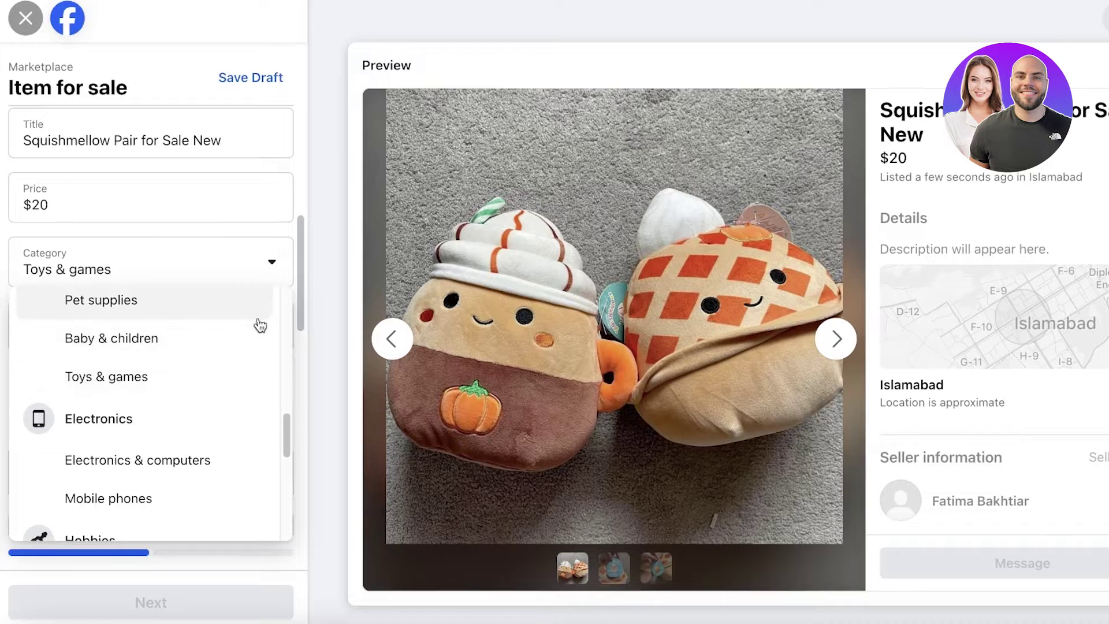
pyautogui.click(190, 392)
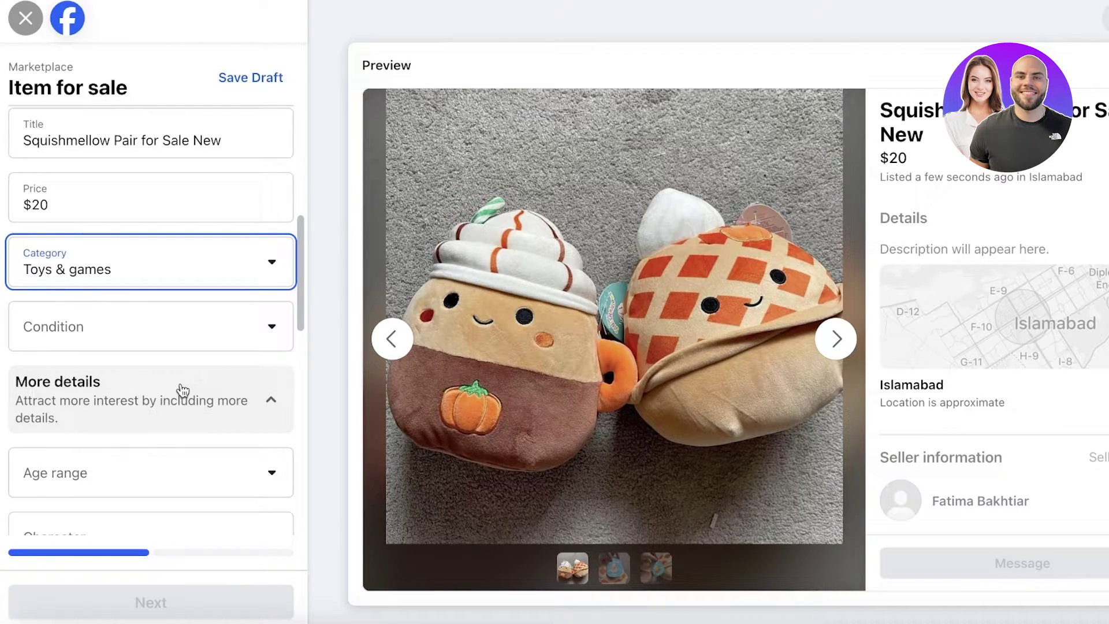
# Step: Set the item's condition to New
pyautogui.click(119, 324)
pyautogui.click(74, 384)
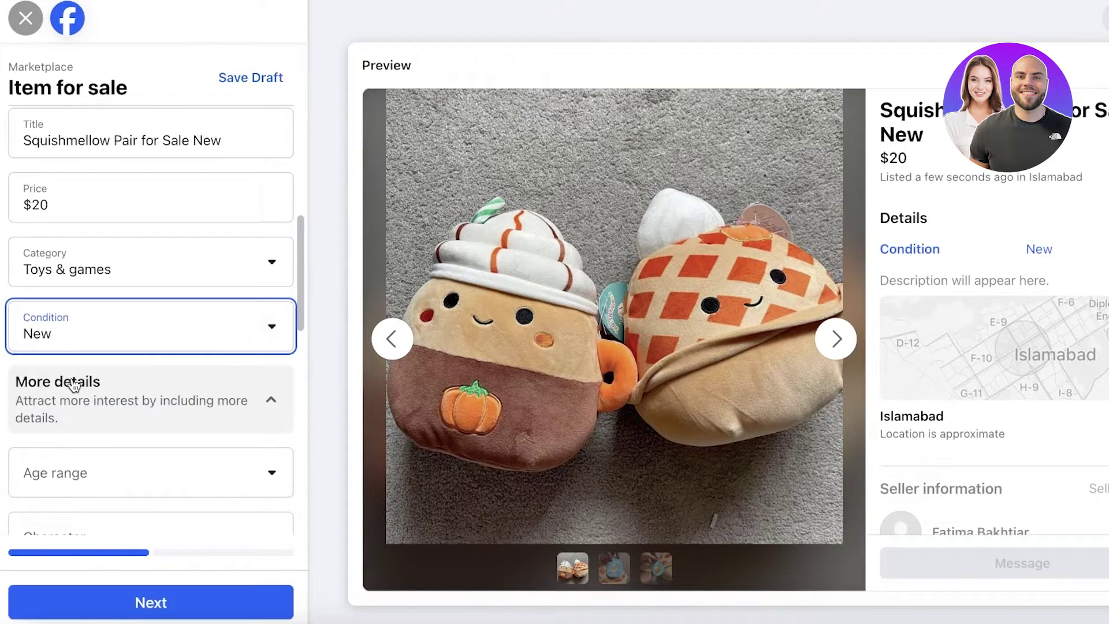
pyautogui.click(86, 350)
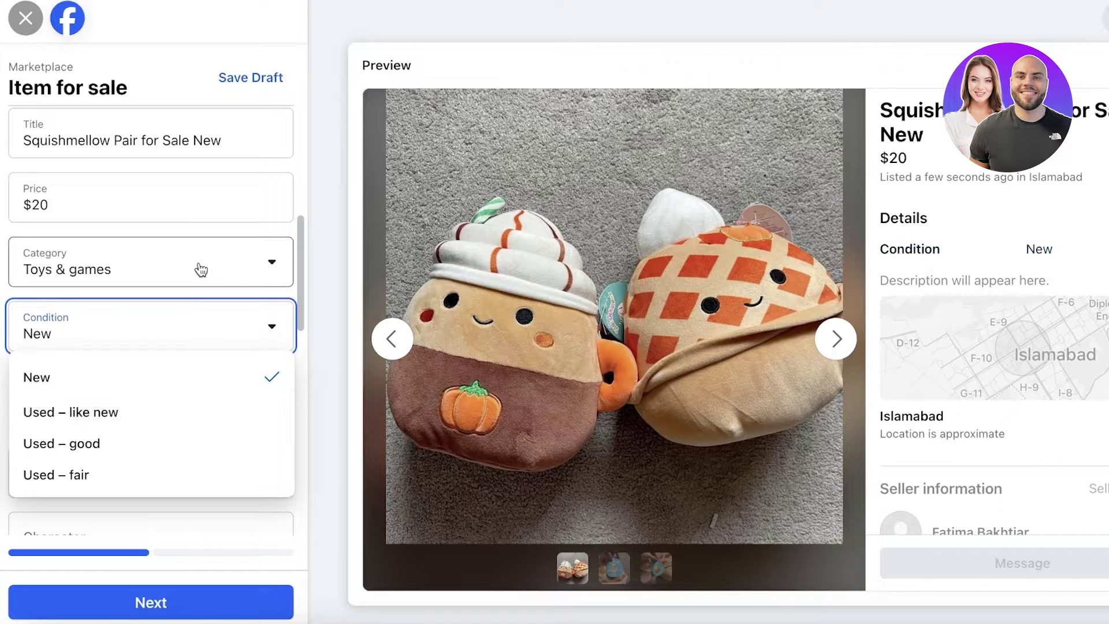
# Step: Set the age range to 12+ years and view the second listing photo
pyautogui.press('Tab')
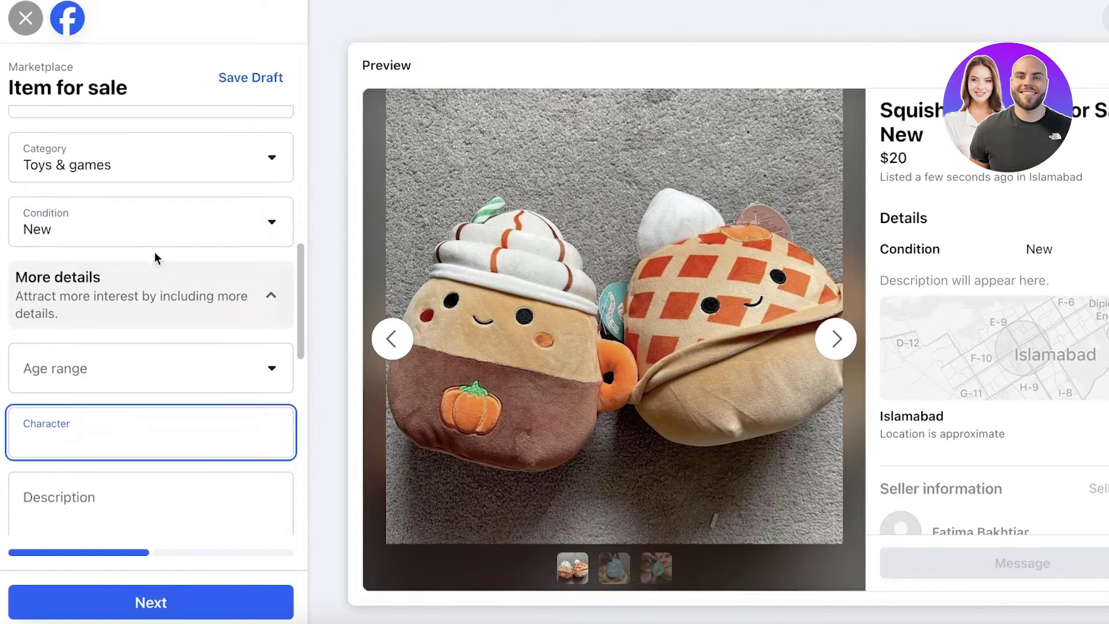
pyautogui.scroll(-3, 154, 317)
pyautogui.scroll(3, 149, 327)
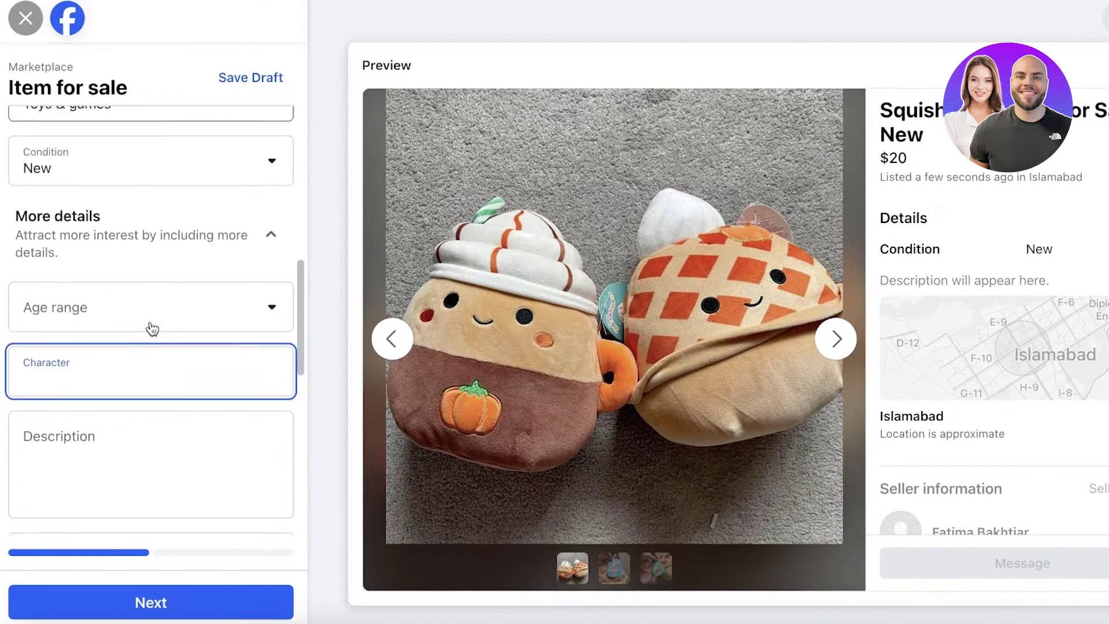
pyautogui.scroll(-1, 143, 218)
pyautogui.click(141, 292)
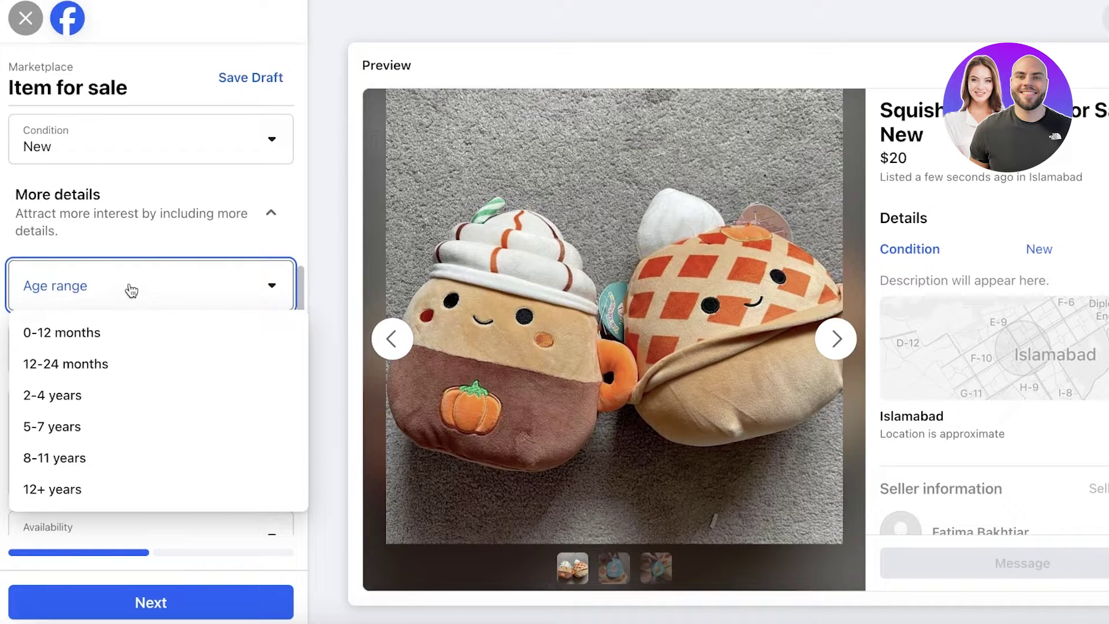
pyautogui.click(151, 255)
pyautogui.scroll(-1, 131, 317)
pyautogui.click(35, 254)
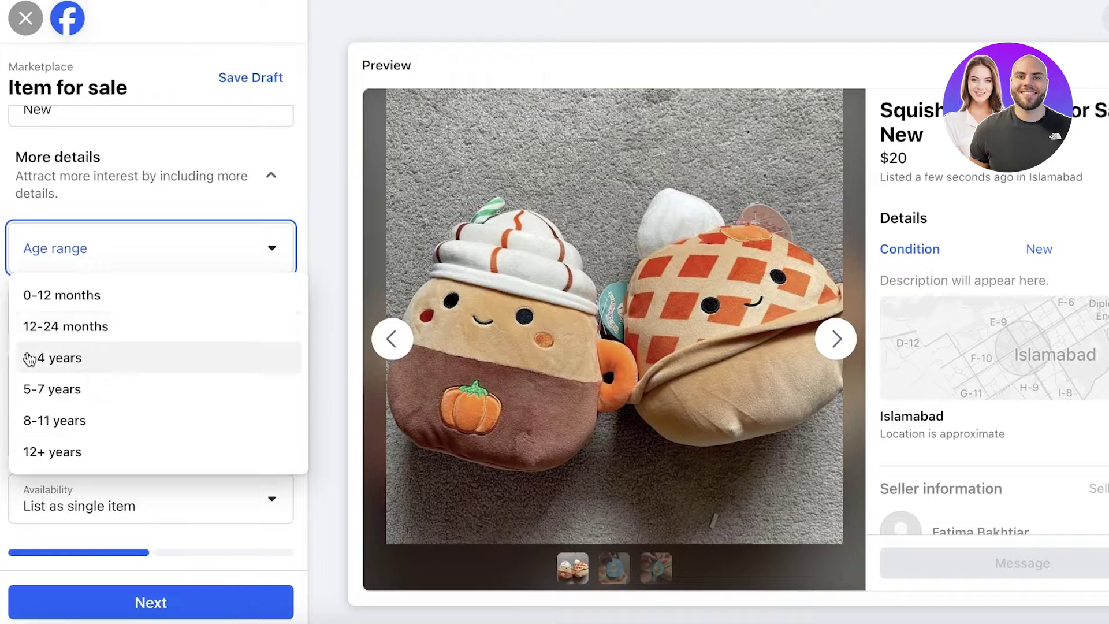
pyautogui.click(53, 453)
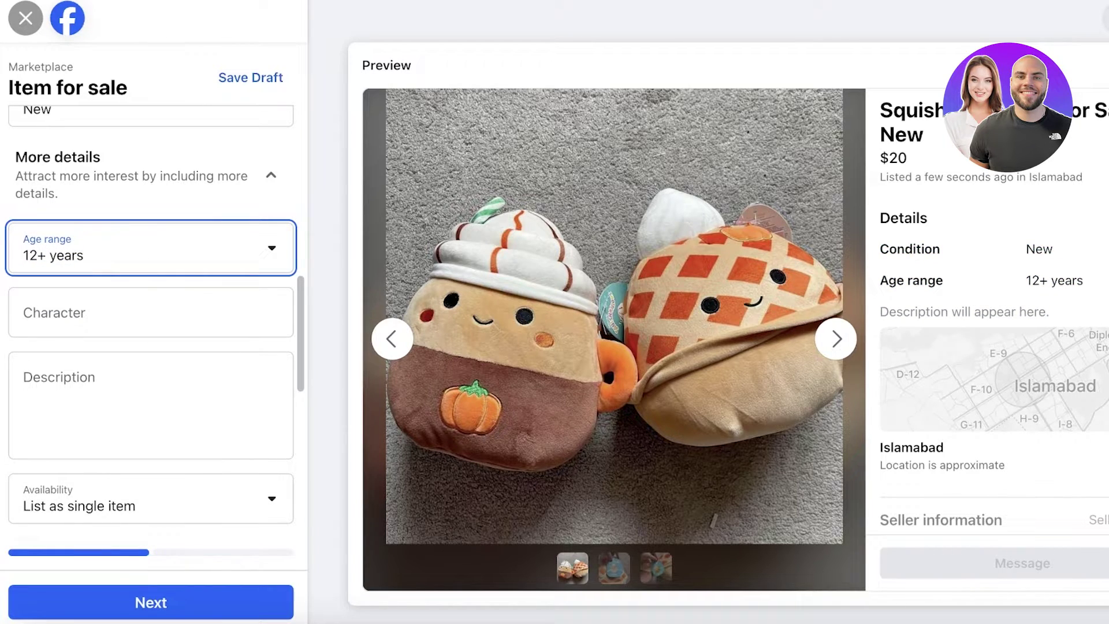
pyautogui.click(841, 334)
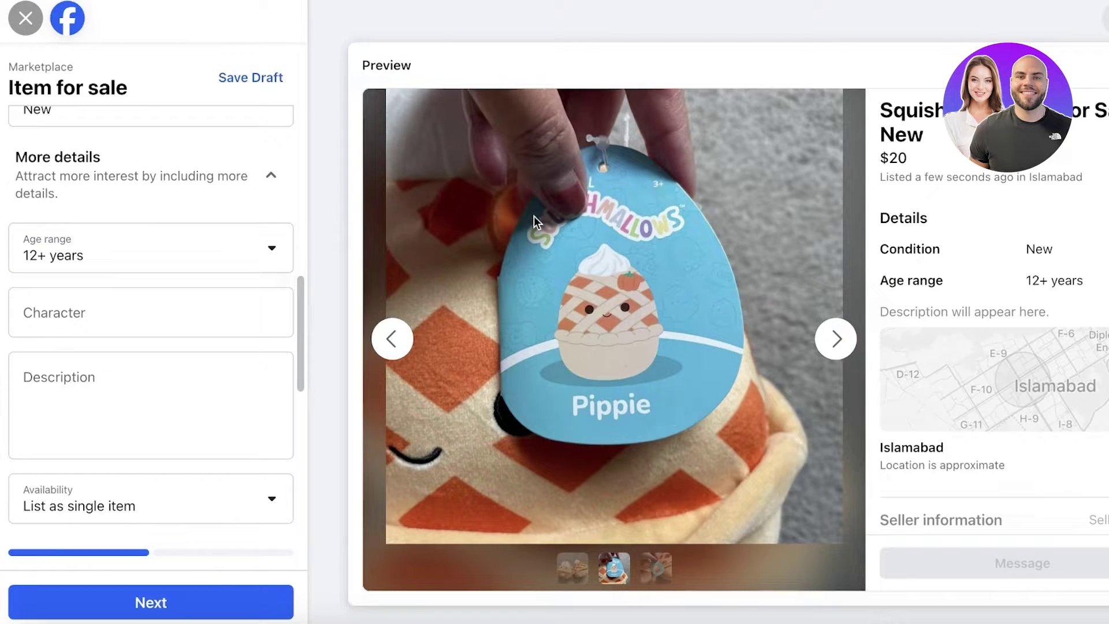
# Step: Change the age range to 5-7 years, then to 0-12 months
pyautogui.click(134, 264)
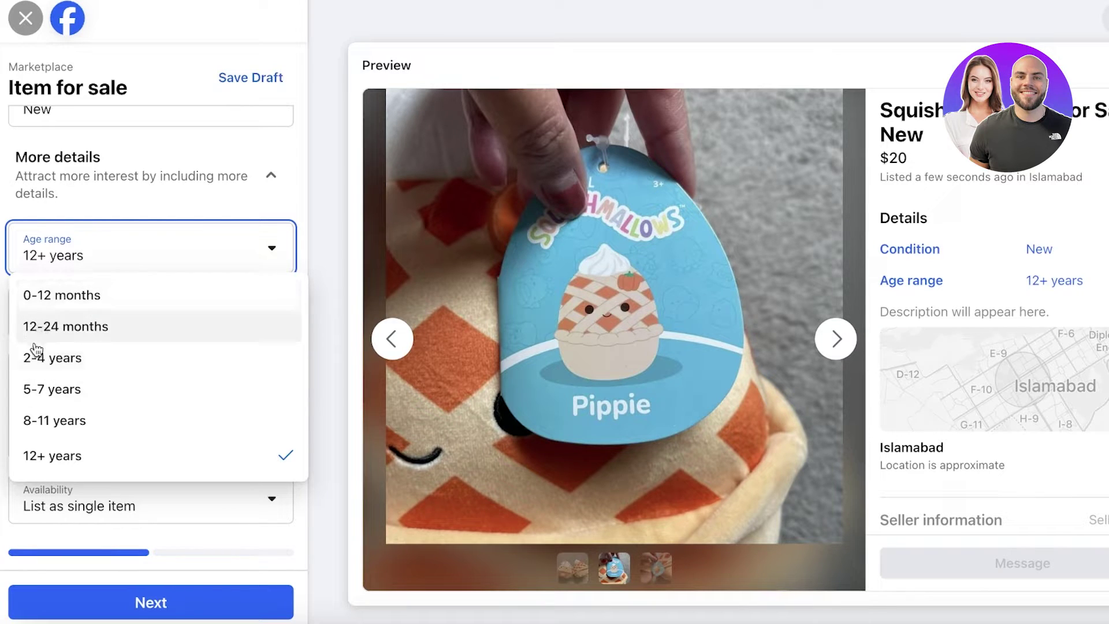
pyautogui.click(72, 387)
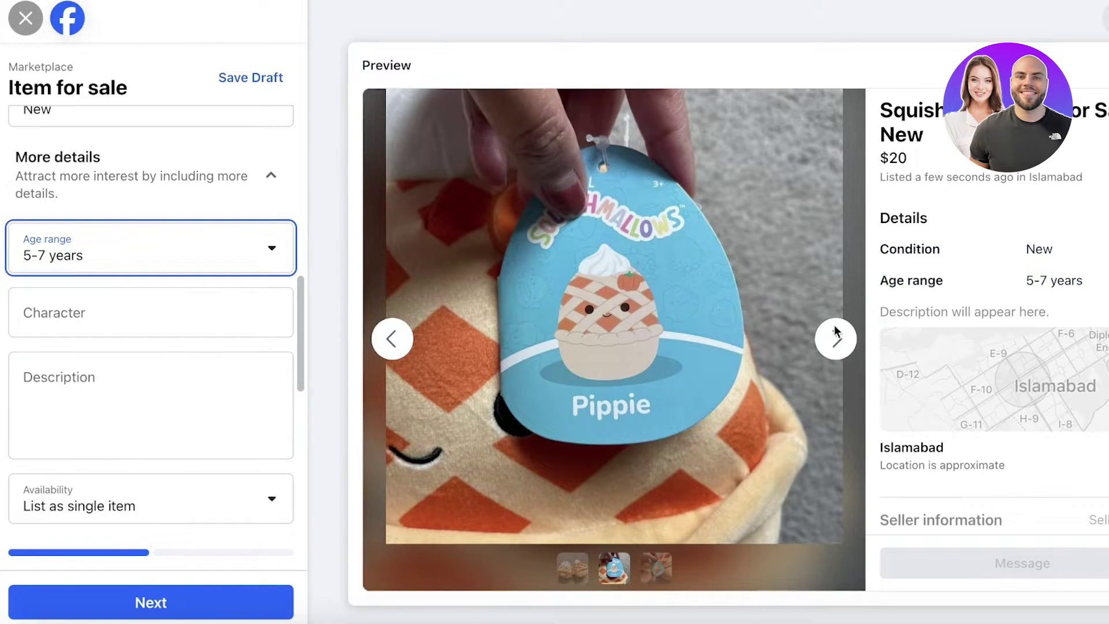
pyautogui.click(146, 262)
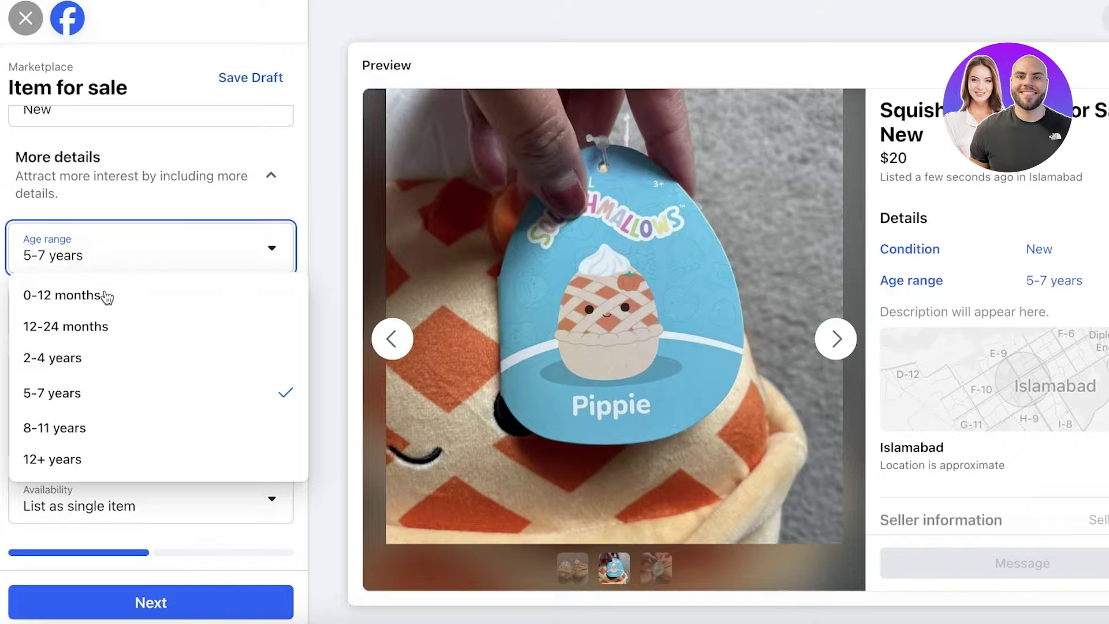
pyautogui.click(107, 297)
pyautogui.click(101, 264)
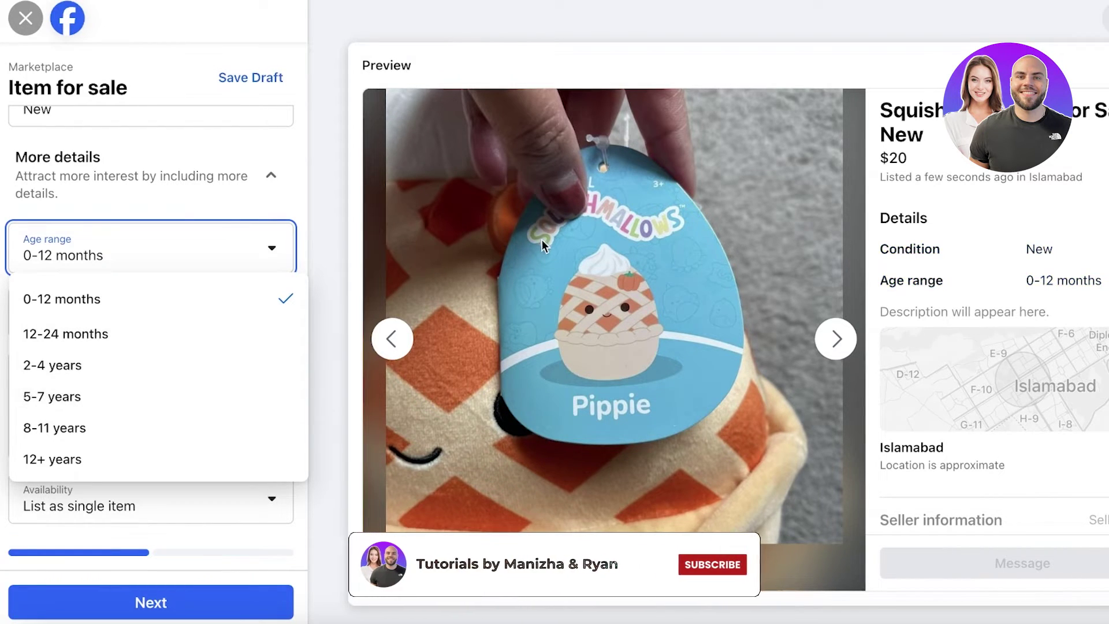
# Step: Change the age range to 2-4 years
pyautogui.click(366, 247)
pyautogui.click(258, 248)
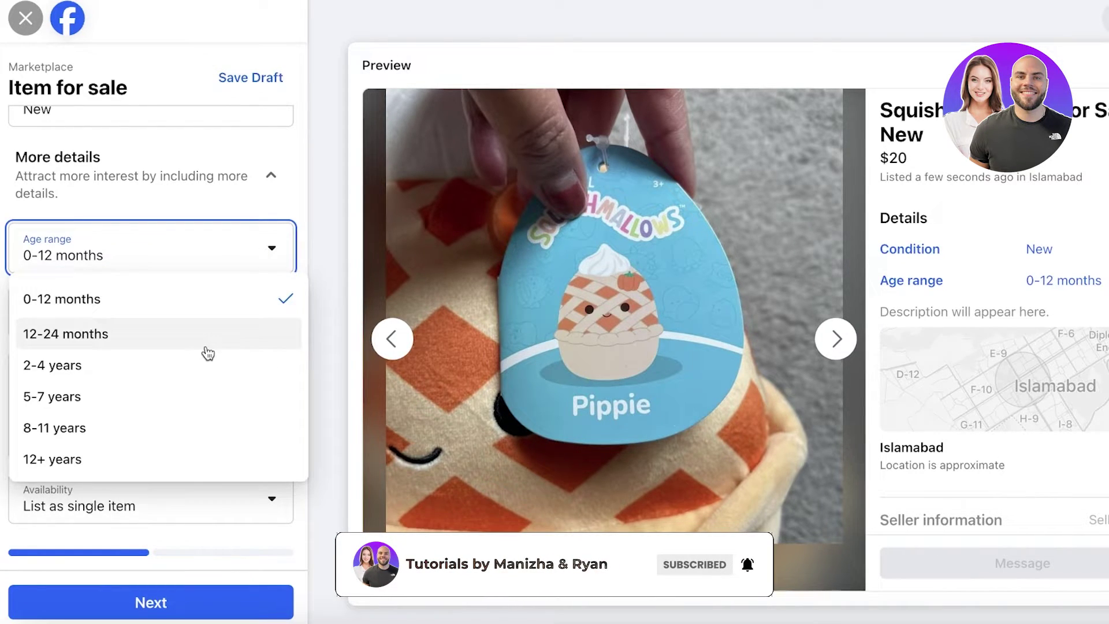
pyautogui.scroll(2, 298, 203)
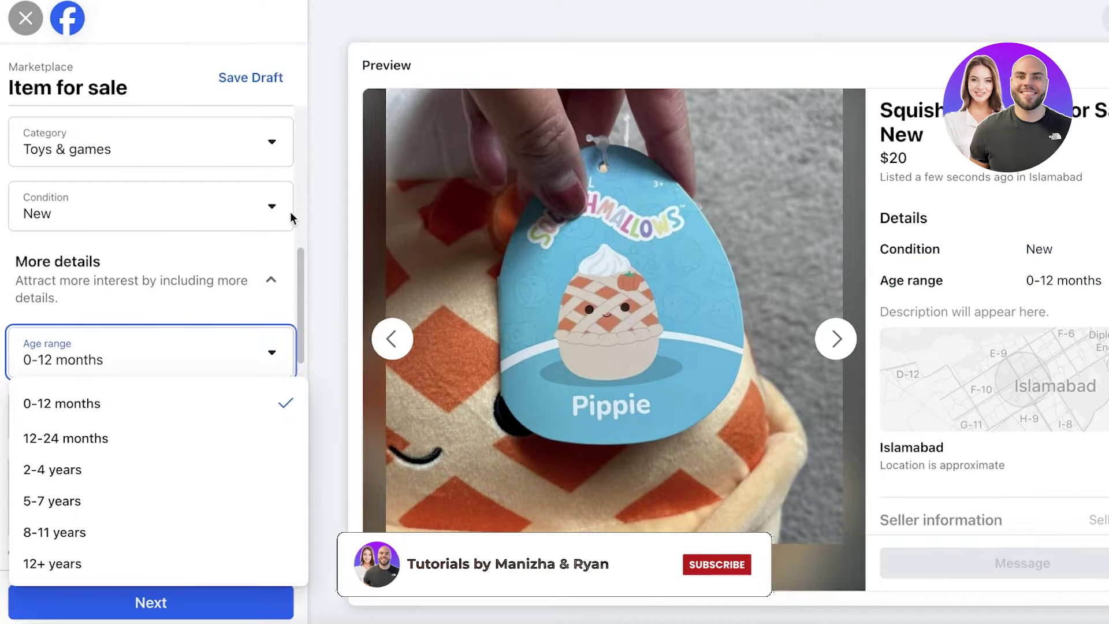
pyautogui.click(136, 398)
pyautogui.click(131, 357)
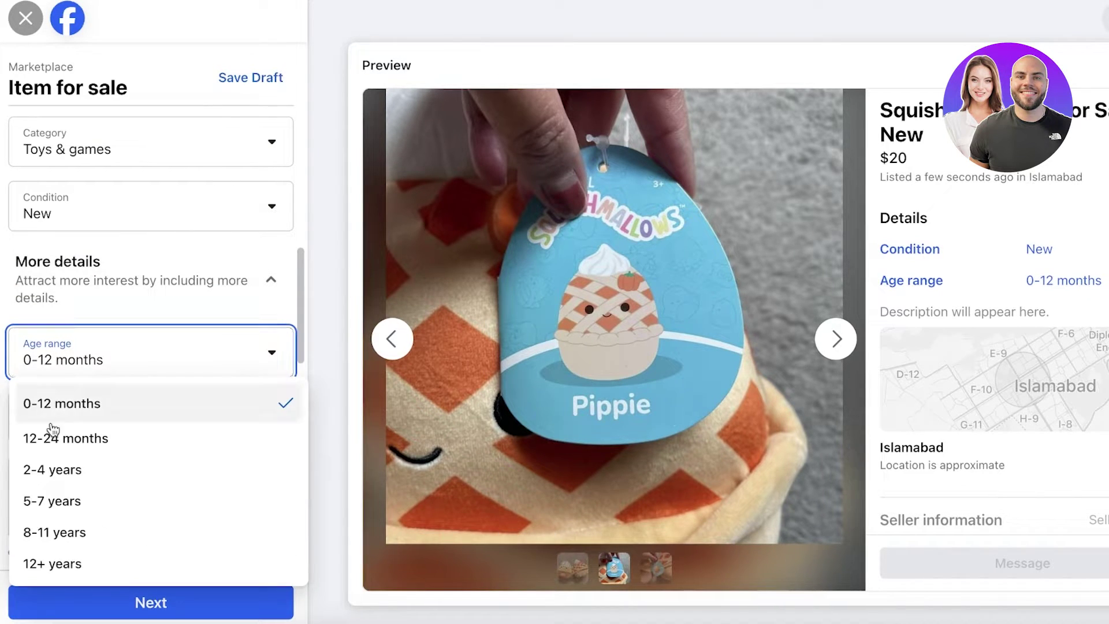
pyautogui.click(88, 468)
pyautogui.scroll(-1, 88, 461)
# Step: Try 0-12 months and 2-4 years, then settle the age range on 5-7 years
pyautogui.click(139, 382)
pyautogui.scroll(-4, 136, 379)
pyautogui.scroll(4, 136, 314)
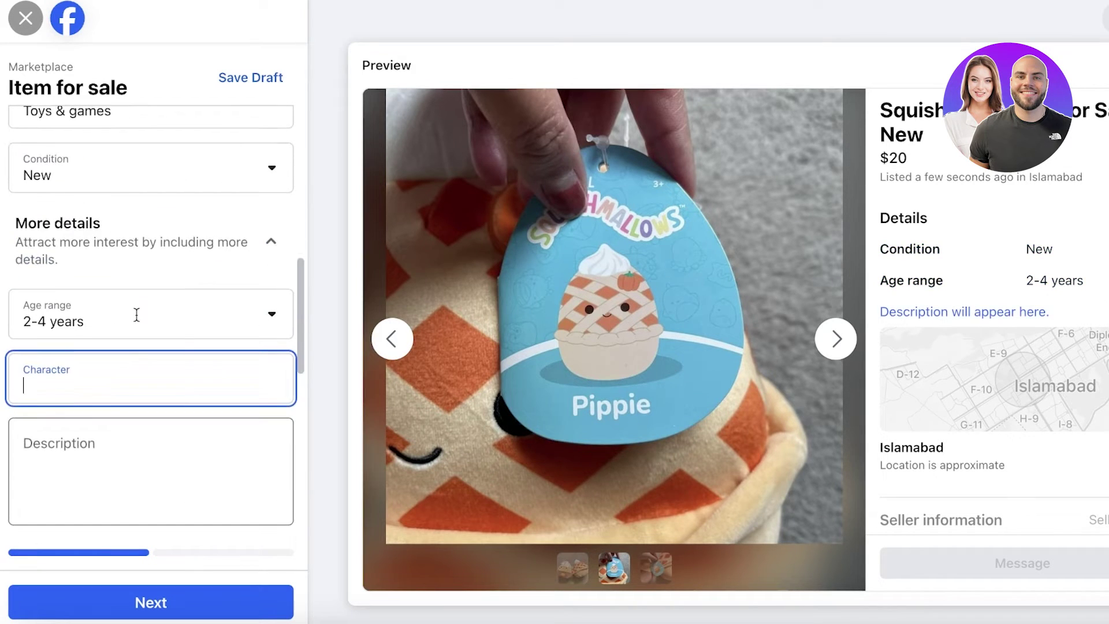
pyautogui.click(141, 339)
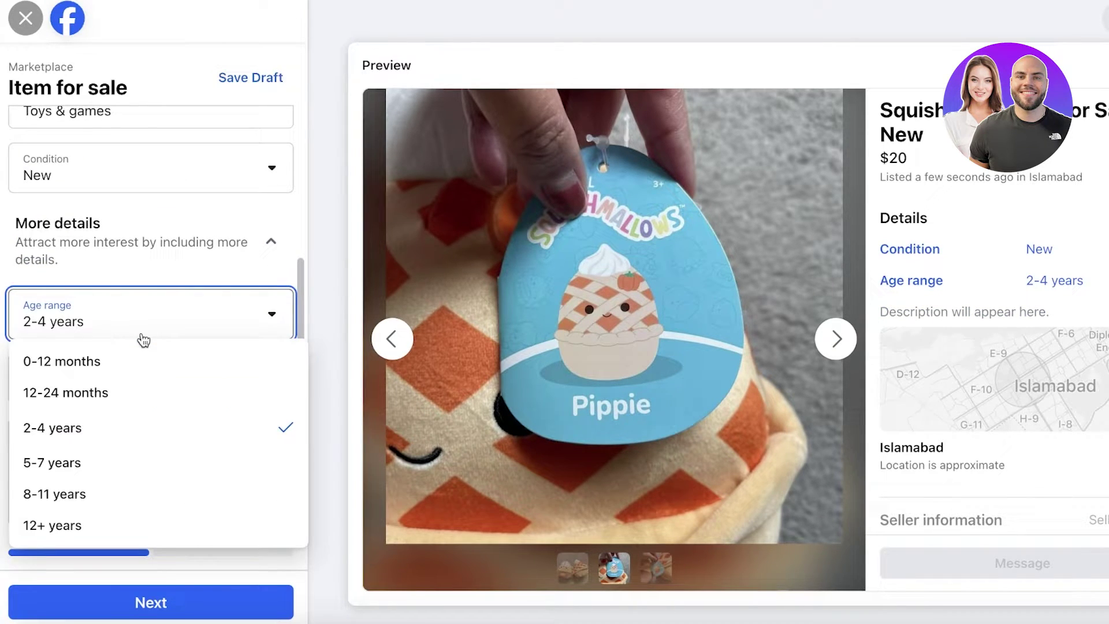
pyautogui.click(134, 355)
pyautogui.scroll(-1, 131, 352)
pyautogui.click(131, 286)
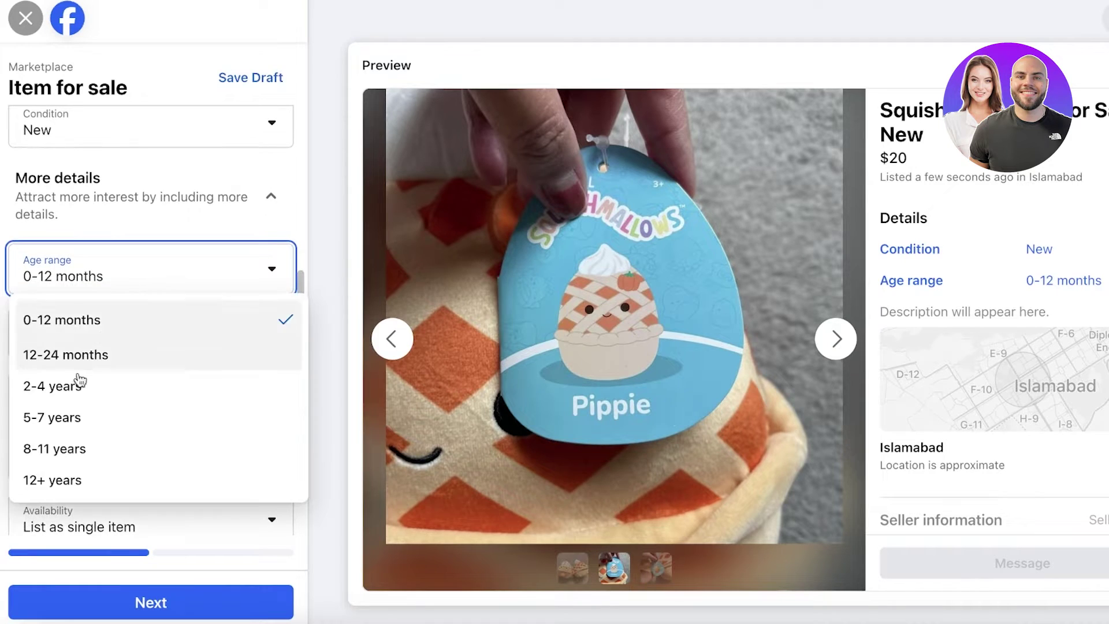
pyautogui.click(76, 385)
pyautogui.click(146, 287)
pyautogui.click(64, 504)
pyautogui.click(155, 275)
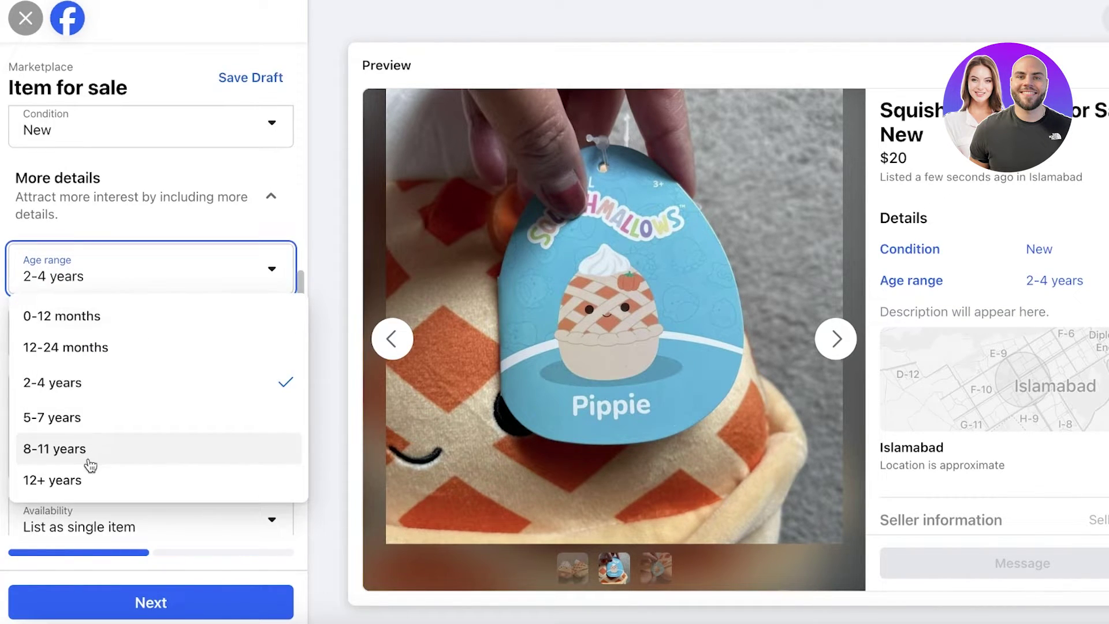
pyautogui.click(107, 415)
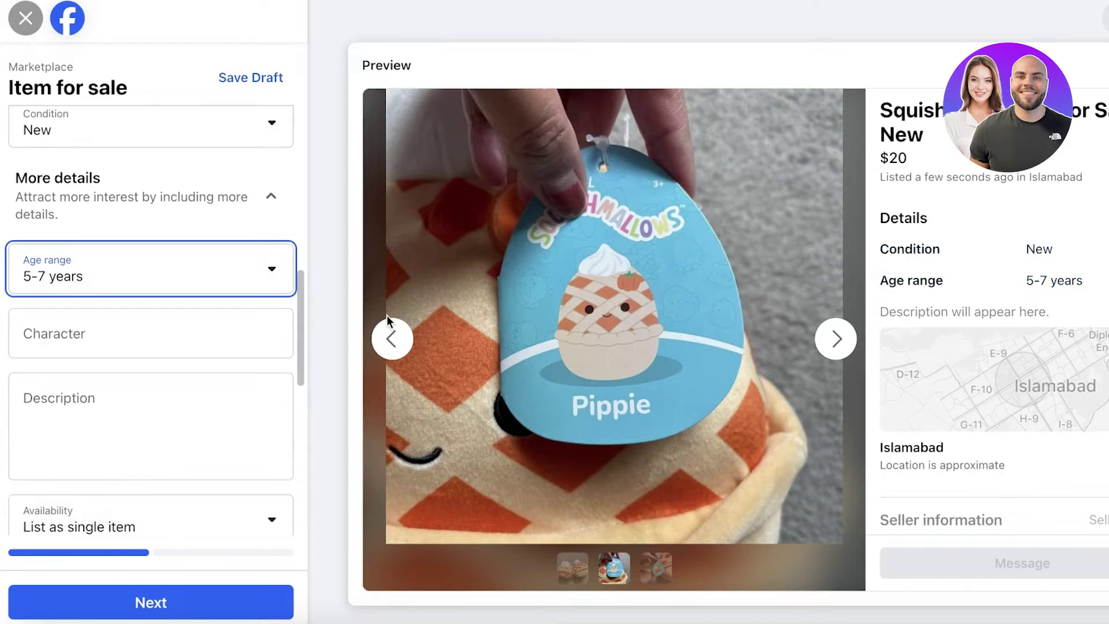
# Step: Enter 'Pippie, Paislynn' as the characters
pyautogui.click(167, 355)
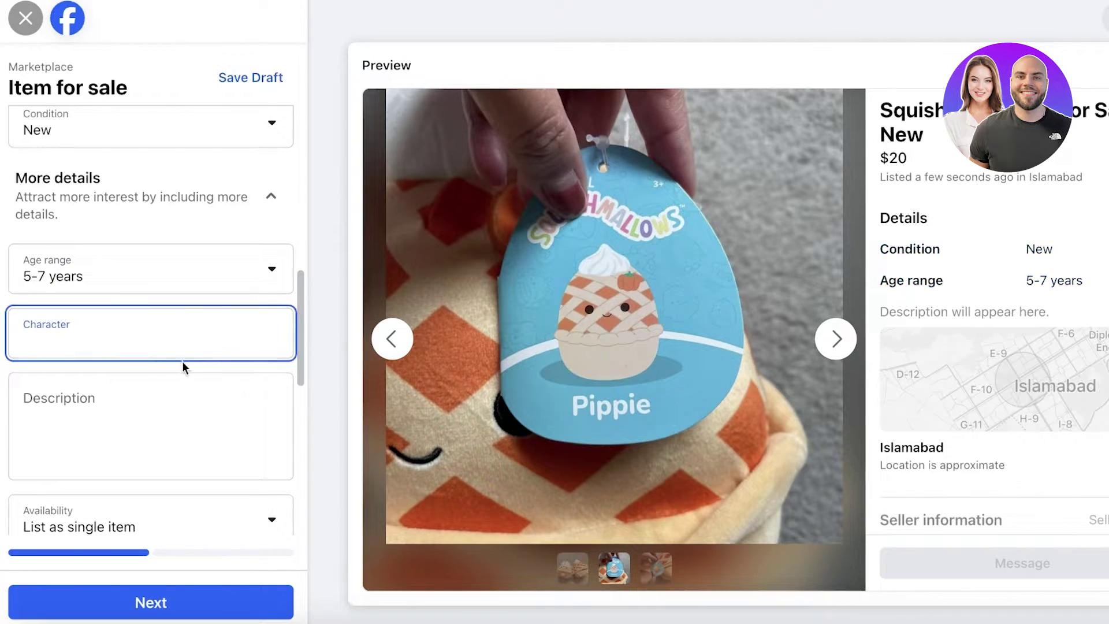
pyautogui.write('Pirppi')
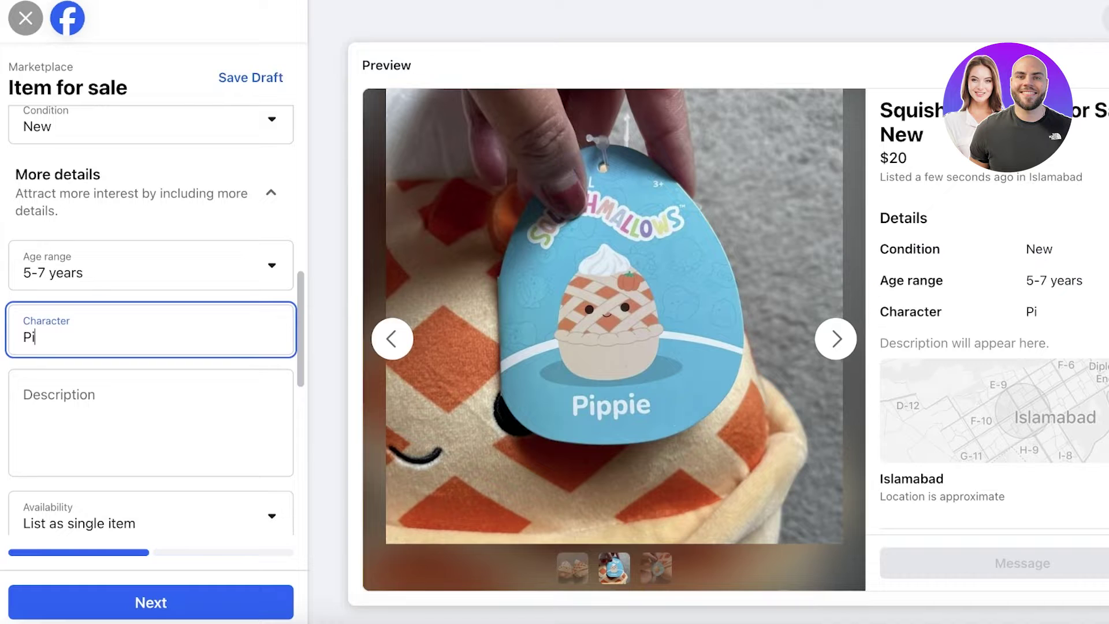
pyautogui.press('BackSpace')
pyautogui.press('BackSpace')
pyautogui.press('BackSpace')
pyautogui.write('ppie')
pyautogui.click(835, 338)
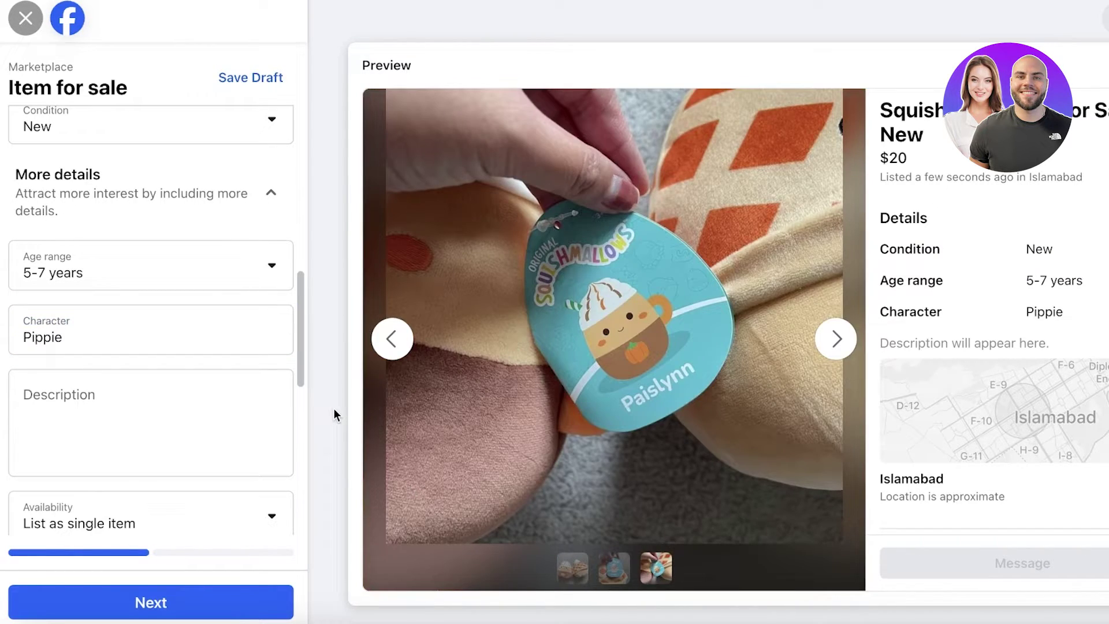
pyautogui.click(174, 337)
pyautogui.write(', Paislynn')
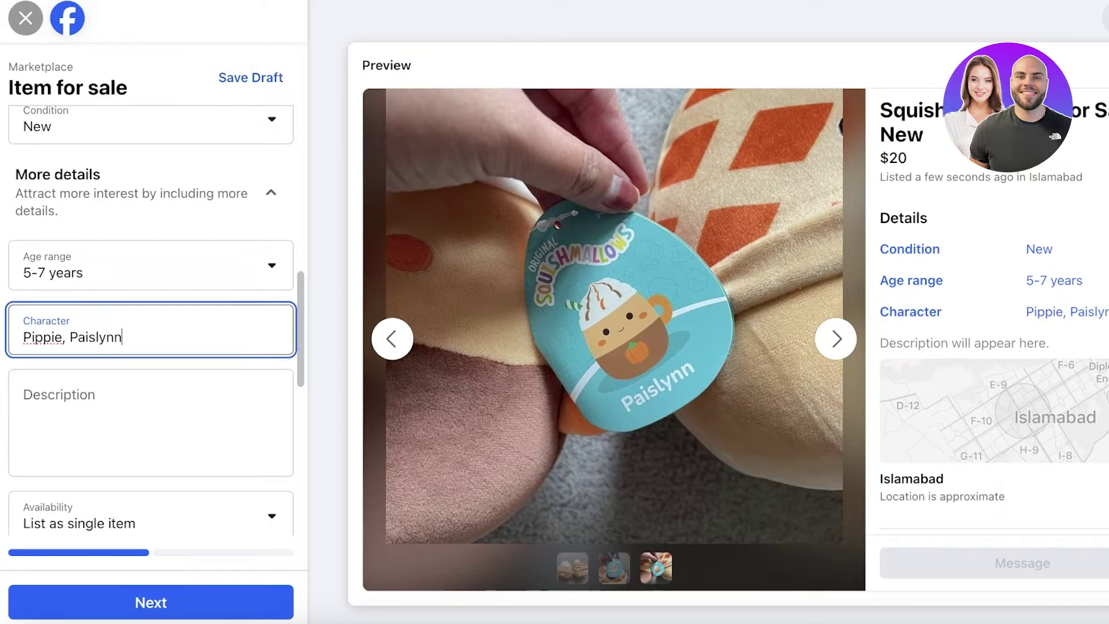
pyautogui.click(120, 427)
# Step: Write the description 'A brand new squishmellow pair available for sale… heights of these are 5'.'
pyautogui.write('A')
pyautogui.press('BackSpace')
pyautogui.write('A d')
pyautogui.write('rand new sq')
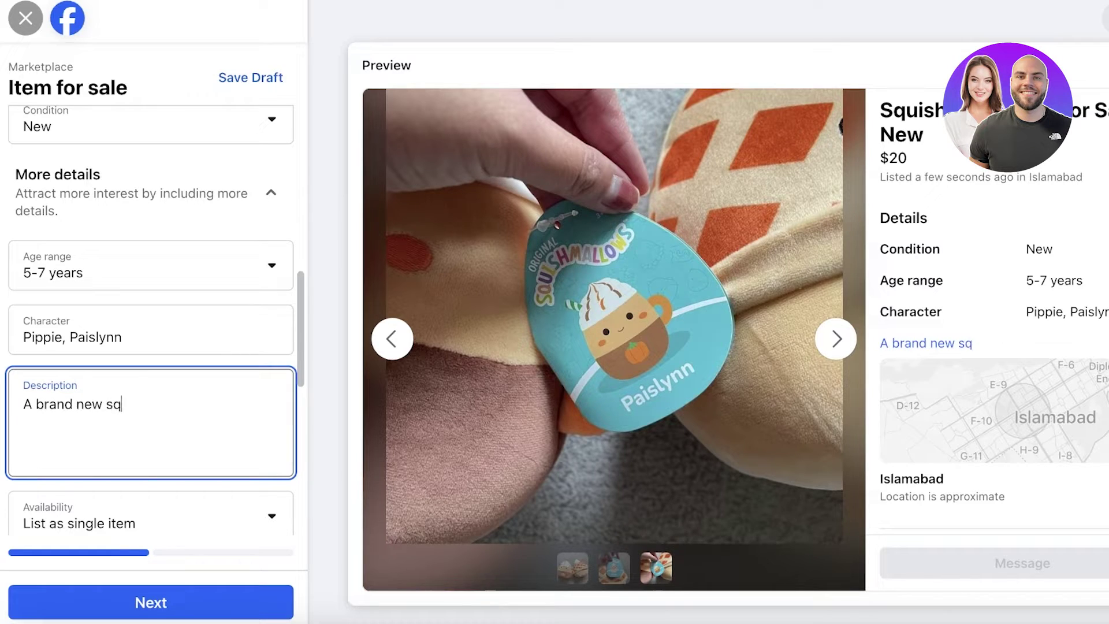
pyautogui.write('uishmellow pair avaialb')
pyautogui.press('BackSpace')
pyautogui.press('BackSpace')
pyautogui.press('BackSpace')
pyautogui.write('lable for d')
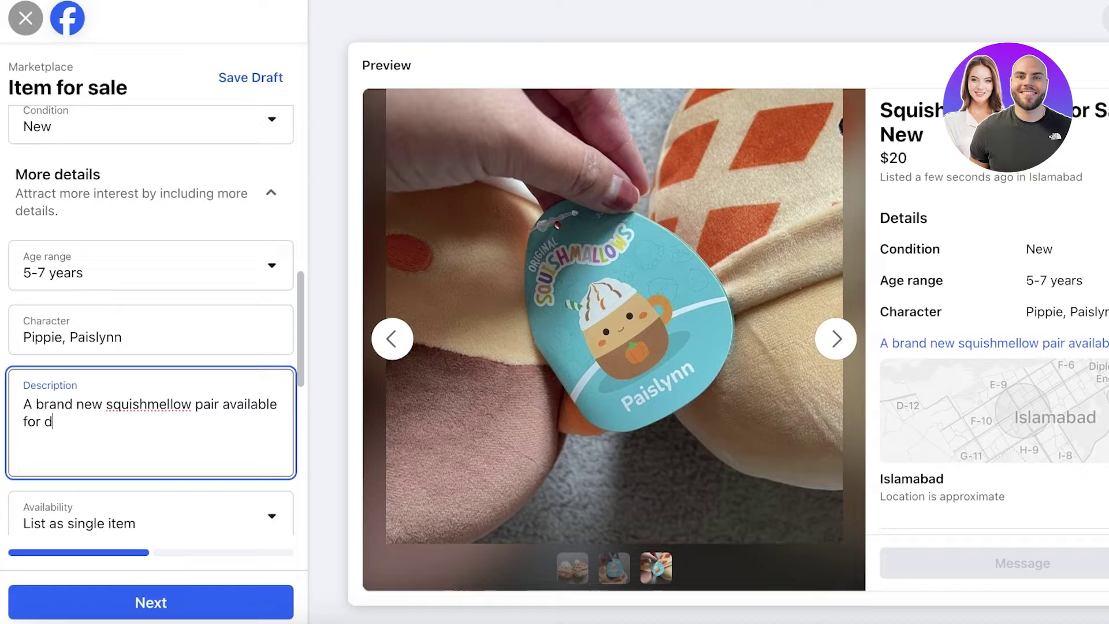
pyautogui.press('BackSpace')
pyautogui.write('sale. Its in pe')
pyautogui.write('rfect condition and')
pyautogui.write(' the g')
pyautogui.write('el')
pyautogui.press('BackSpace')
pyautogui.press('BackSpace')
pyautogui.press('BackSpace')
pyautogui.write('hei')
pyautogui.press('BackSpace')
pyautogui.press('BackSpace')
pyautogui.press('BackSpace')
pyautogui.write('heights')
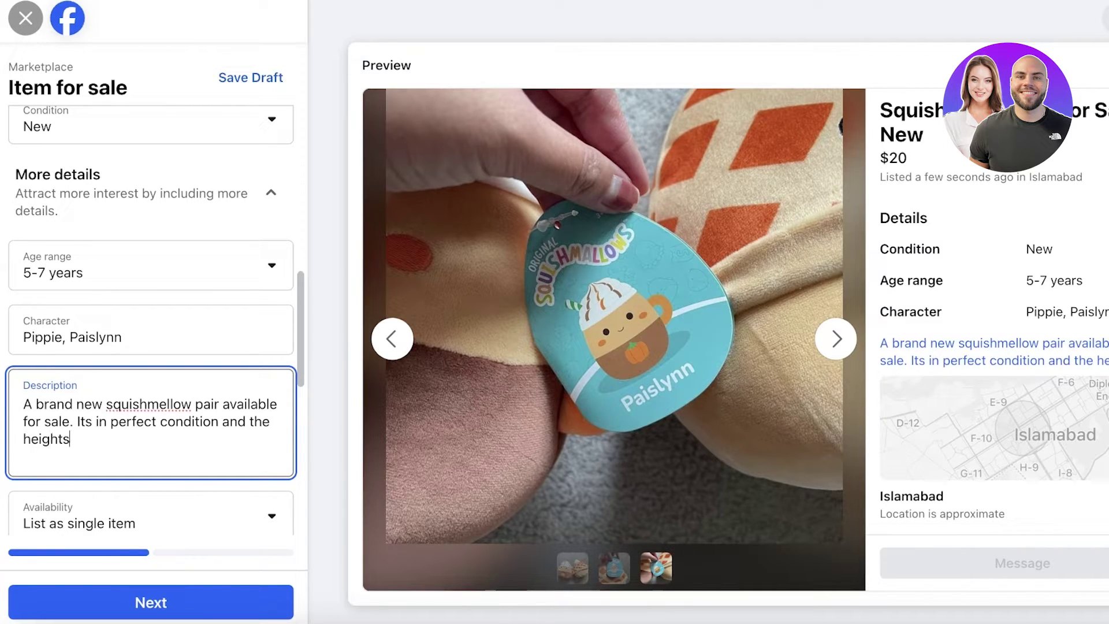
pyautogui.write(' of th')
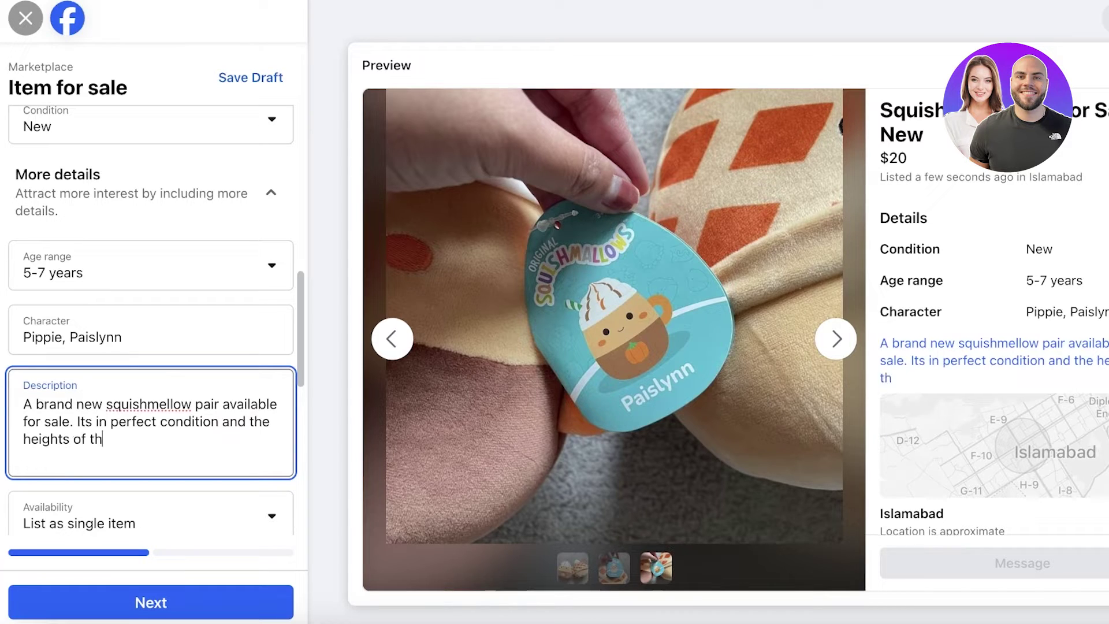
pyautogui.write('ese are 5')
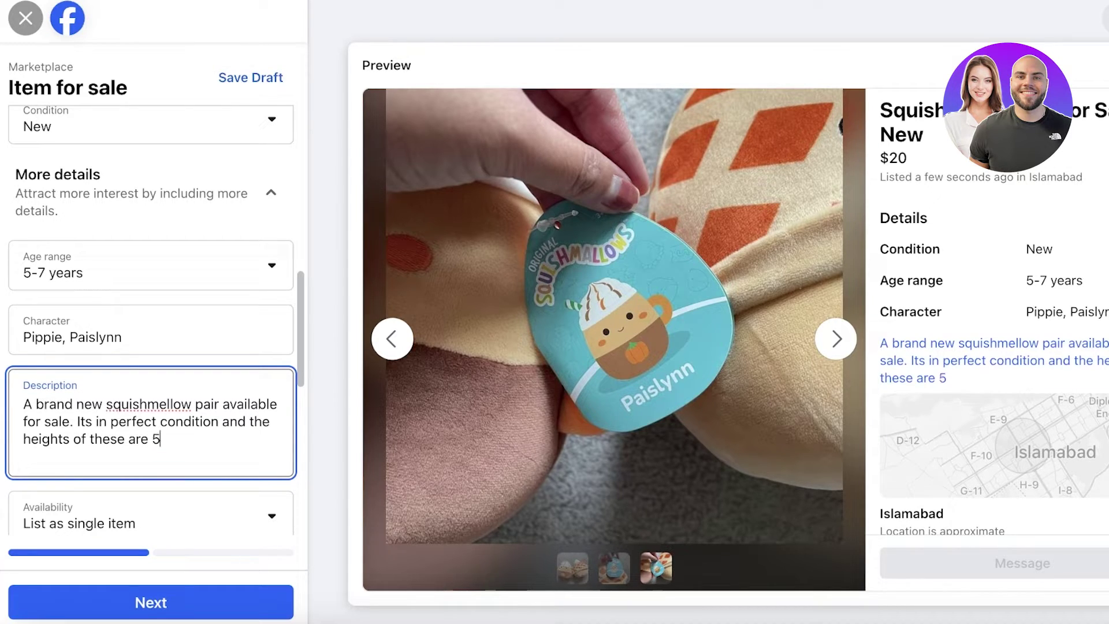
pyautogui.write("'.")
# Step: Set the listing's Availability to 'List as single item'
pyautogui.scroll(-3, 165, 361)
pyautogui.scroll(-2, 165, 386)
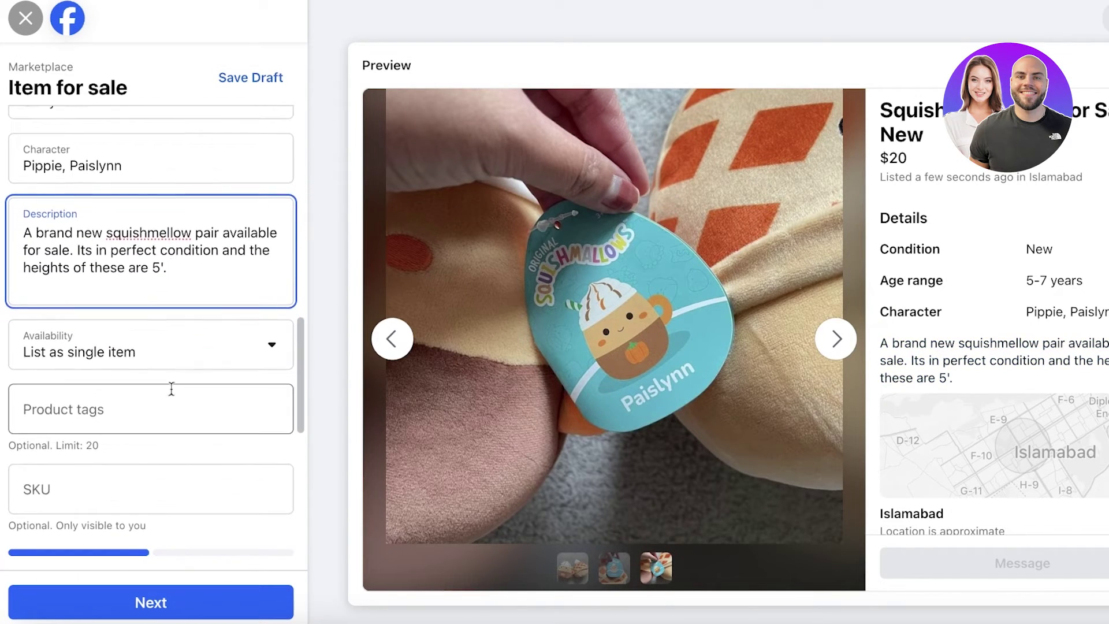
pyautogui.click(174, 352)
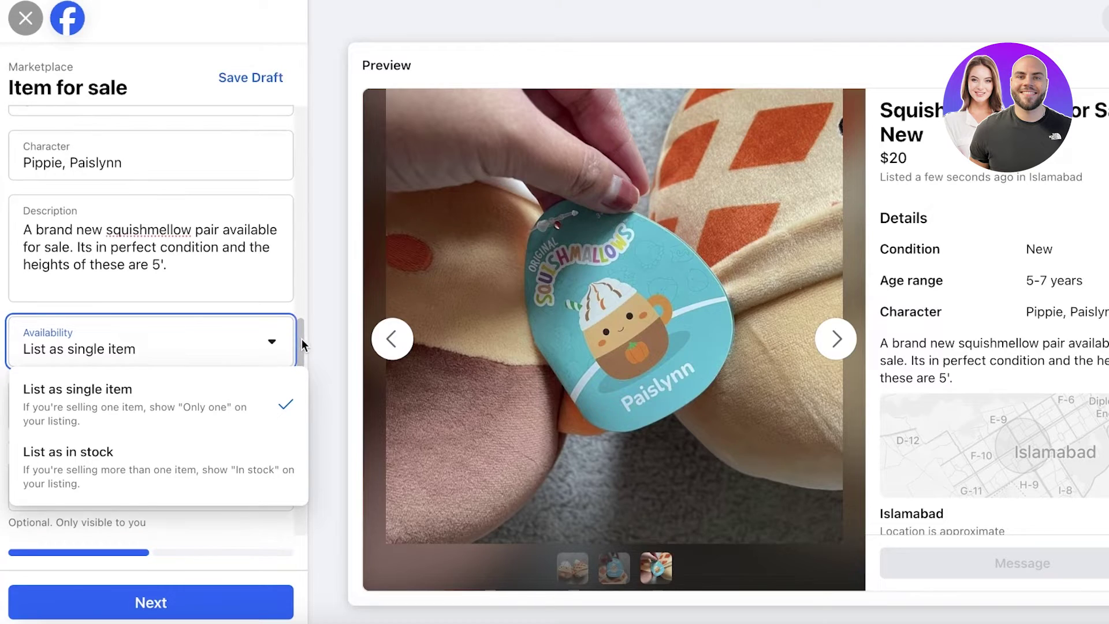
pyautogui.click(229, 399)
# Step: Add the product tags Toys, Squishmellows, Playtoy and KIDS TOYS
pyautogui.click(228, 407)
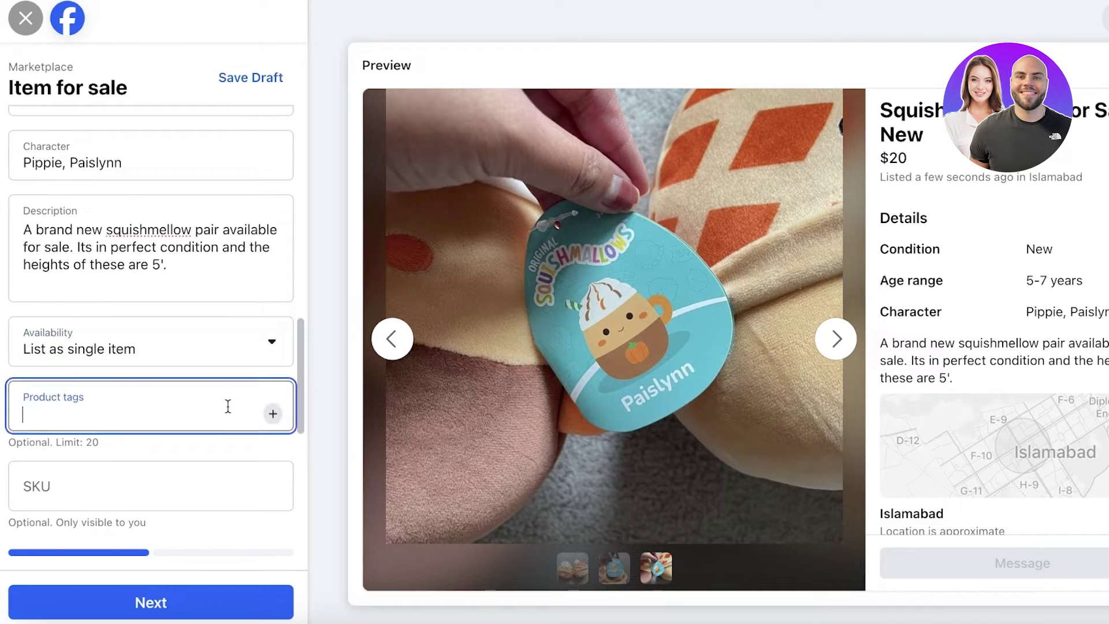
pyautogui.scroll(-3, 228, 404)
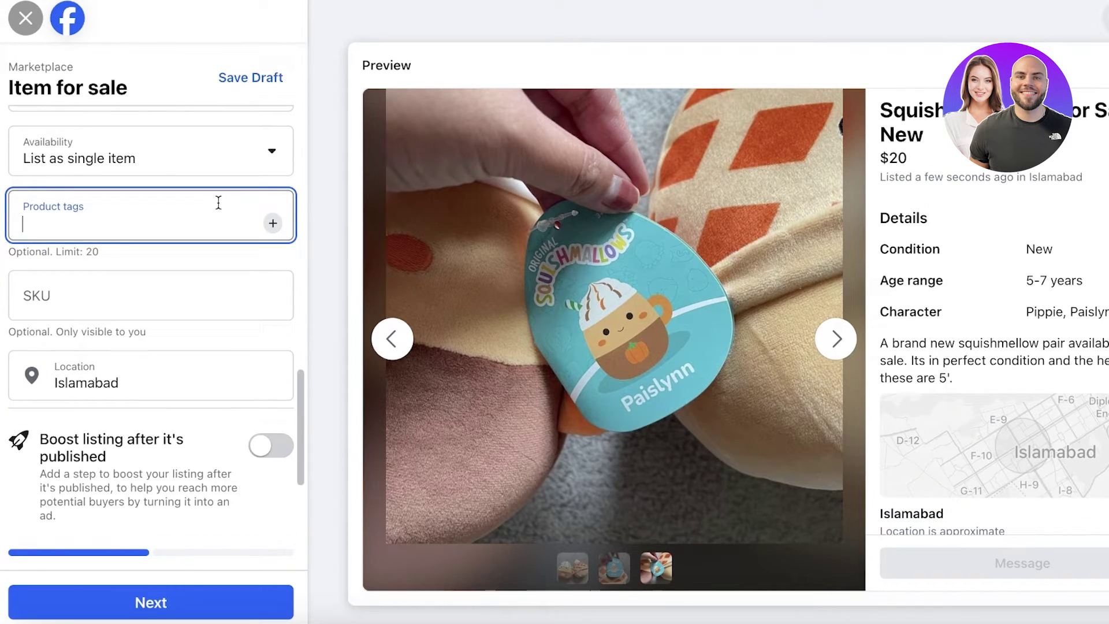
pyautogui.write('Toys')
pyautogui.press('Return')
pyautogui.write('Sqi')
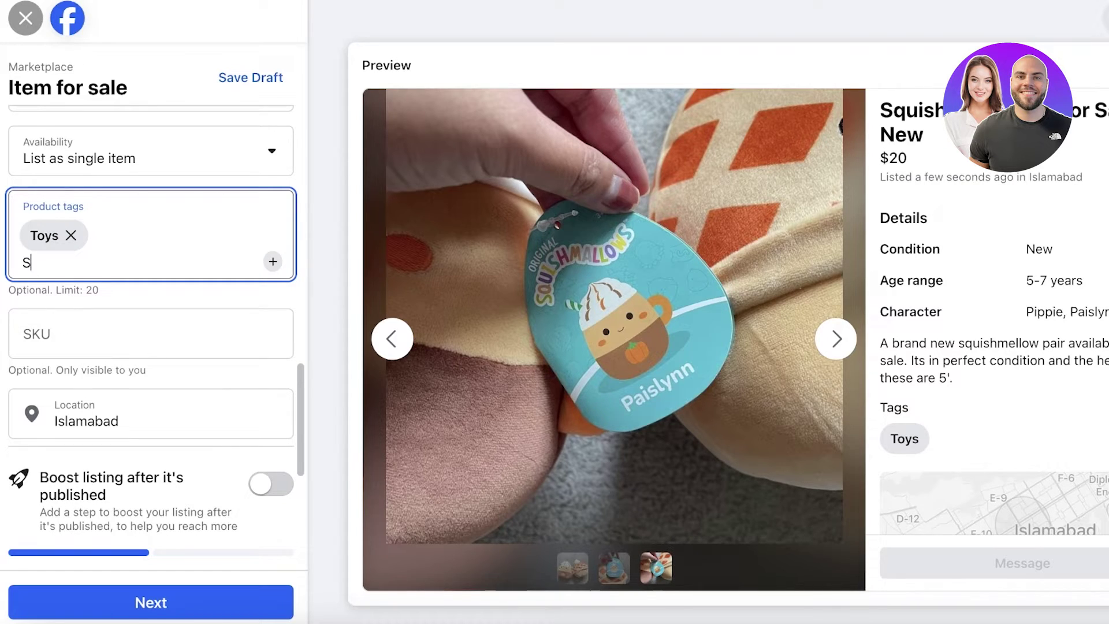
pyautogui.write('Playtoy')
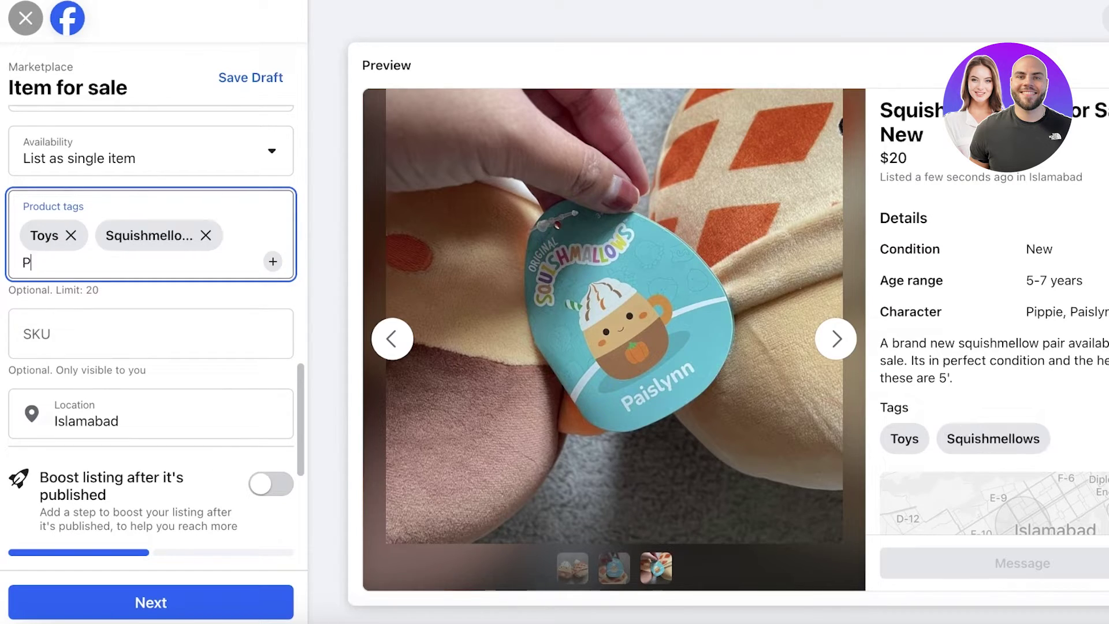
pyautogui.press('Return')
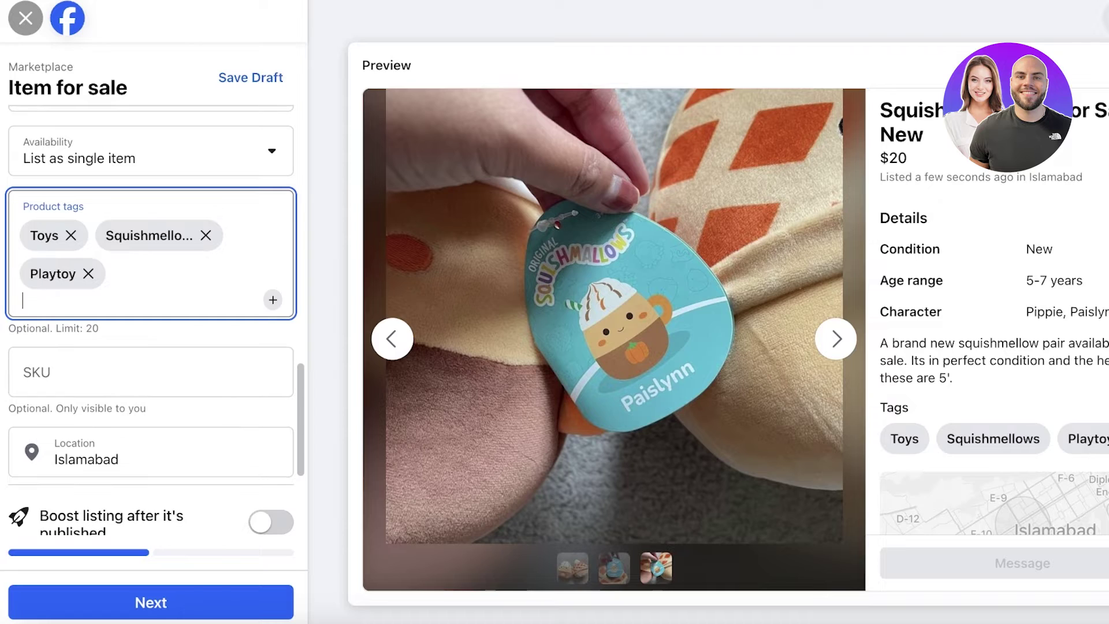
pyautogui.write('KIDS TOYS')
pyautogui.press('Return')
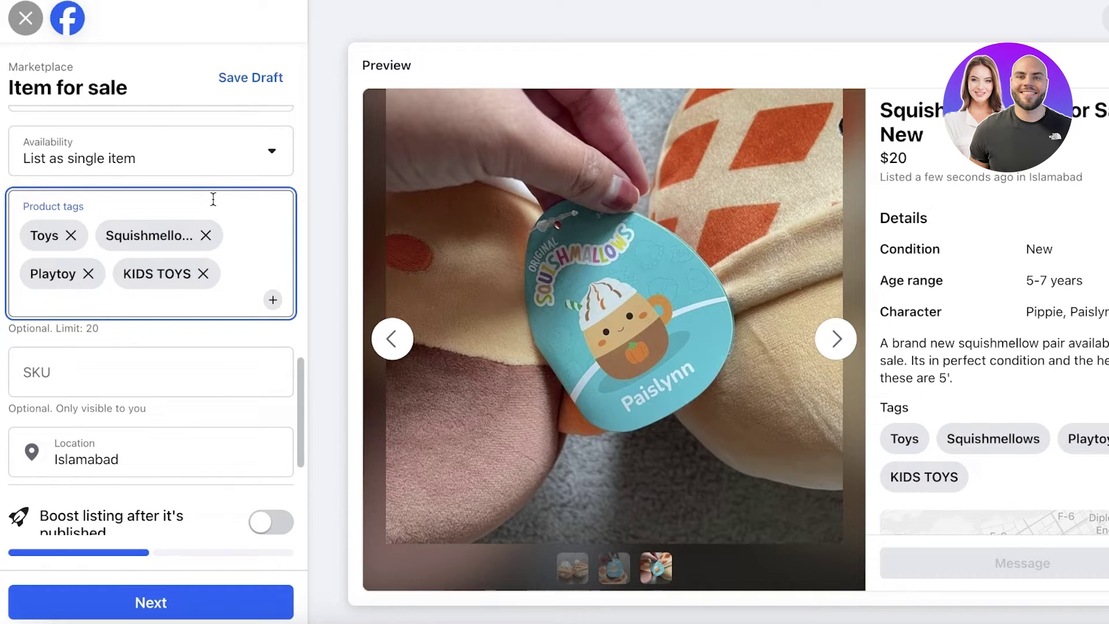
pyautogui.scroll(-1, 213, 198)
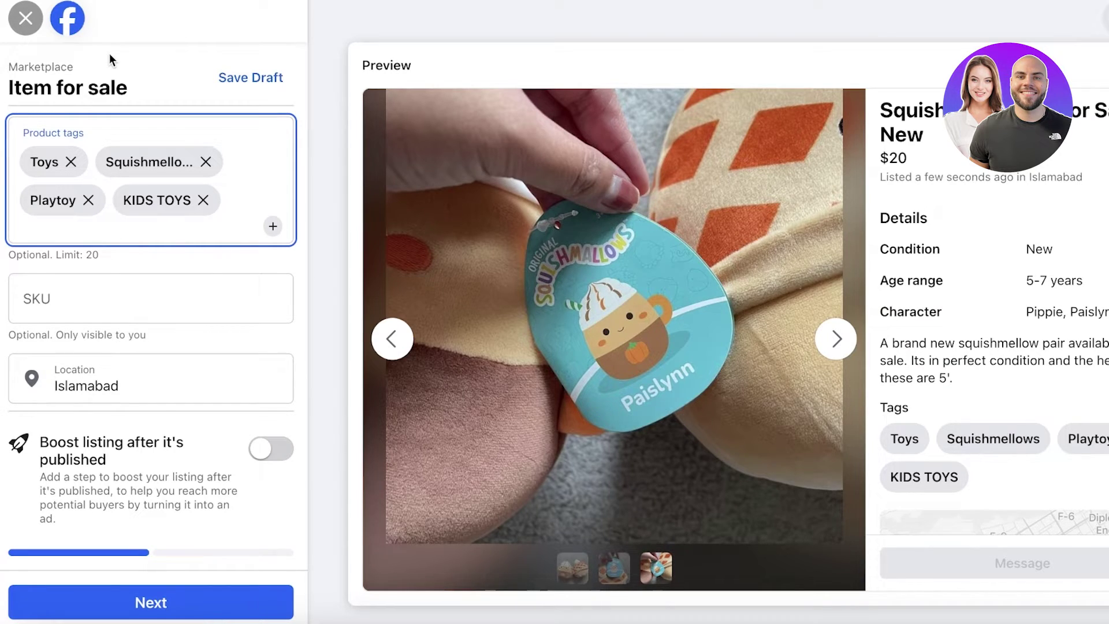
# Step: Leave Boost listing off, turn on Hide from friends, and continue to List in more places
pyautogui.scroll(-3, 156, 305)
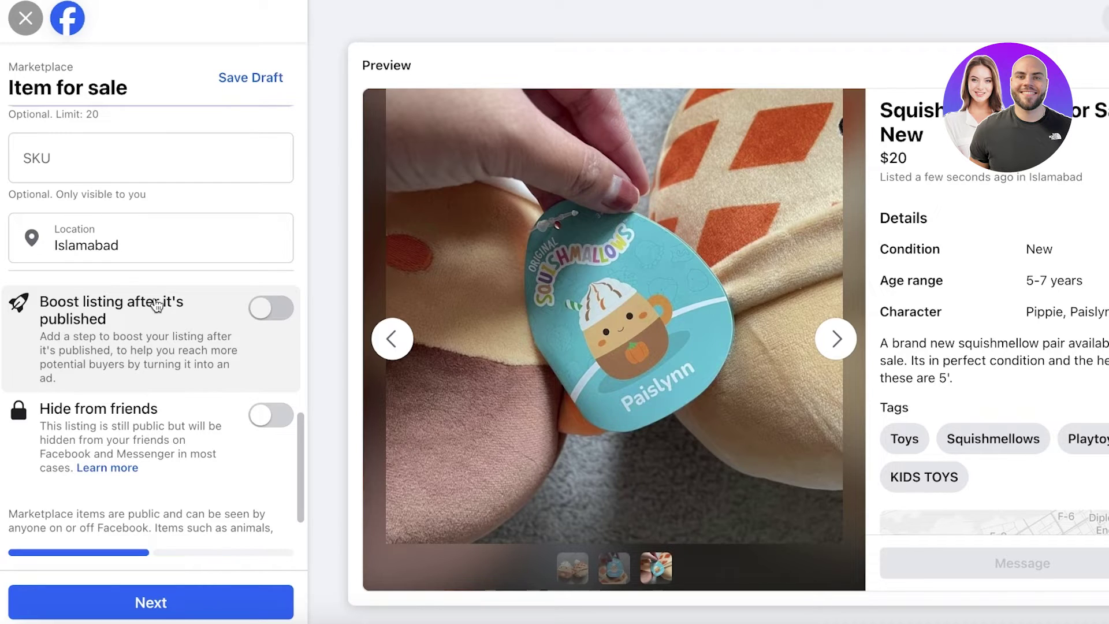
pyautogui.scroll(6, 151, 304)
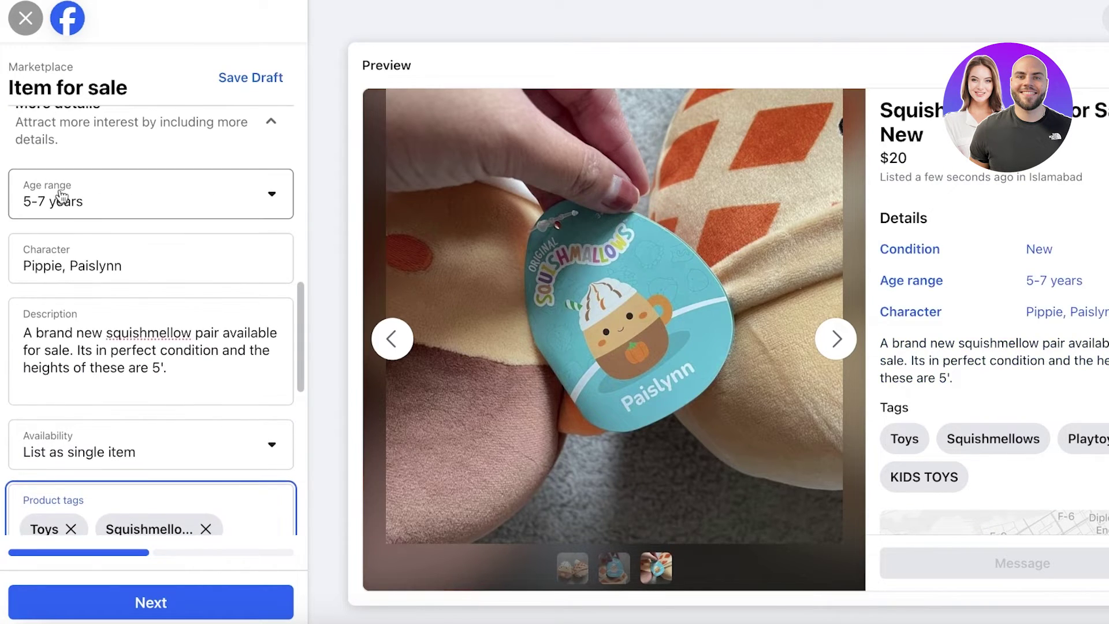
pyautogui.scroll(-5, 81, 397)
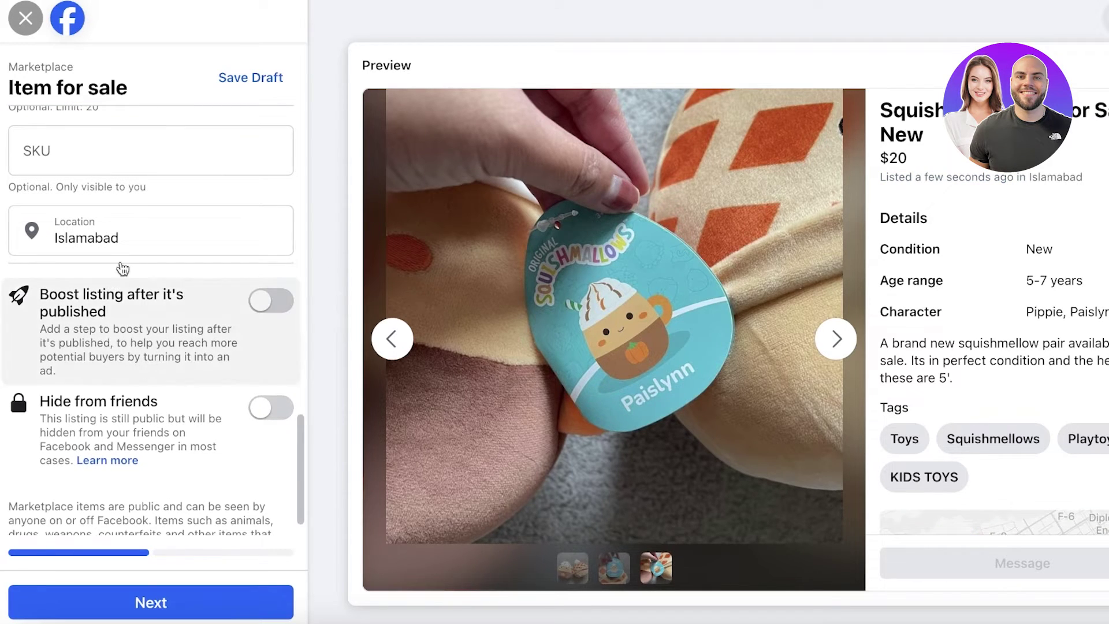
pyautogui.scroll(-1, 140, 301)
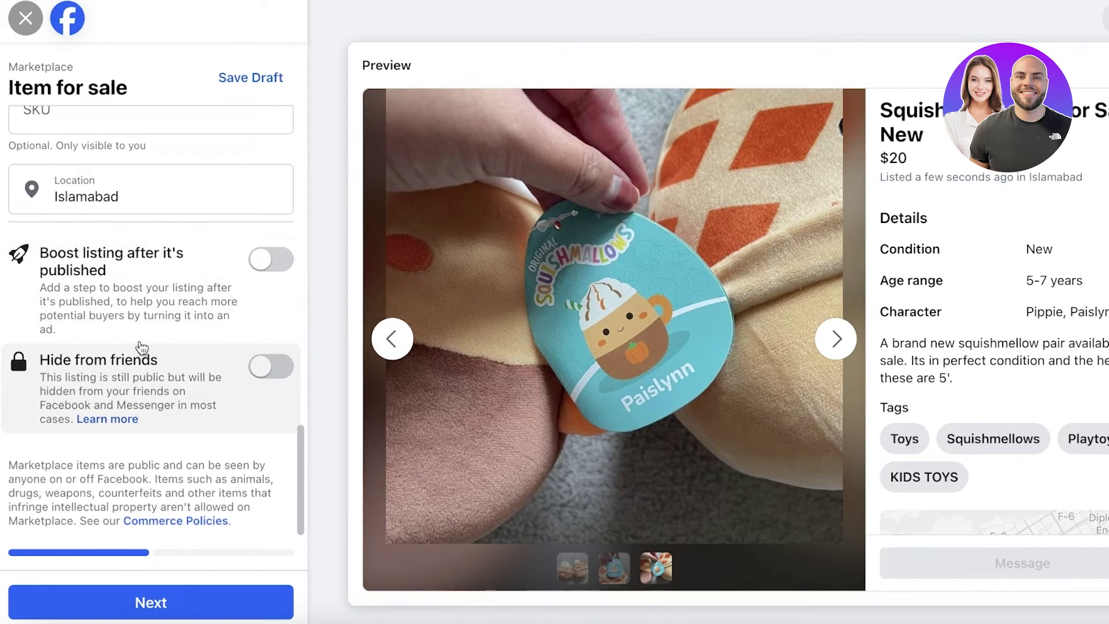
pyautogui.click(269, 267)
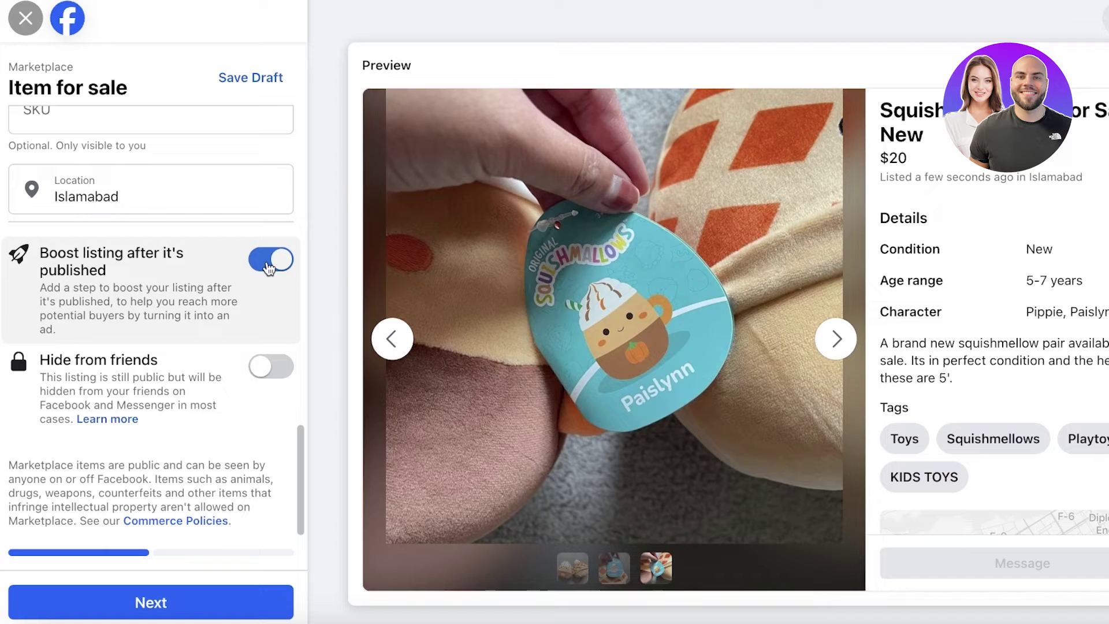
pyautogui.click(271, 263)
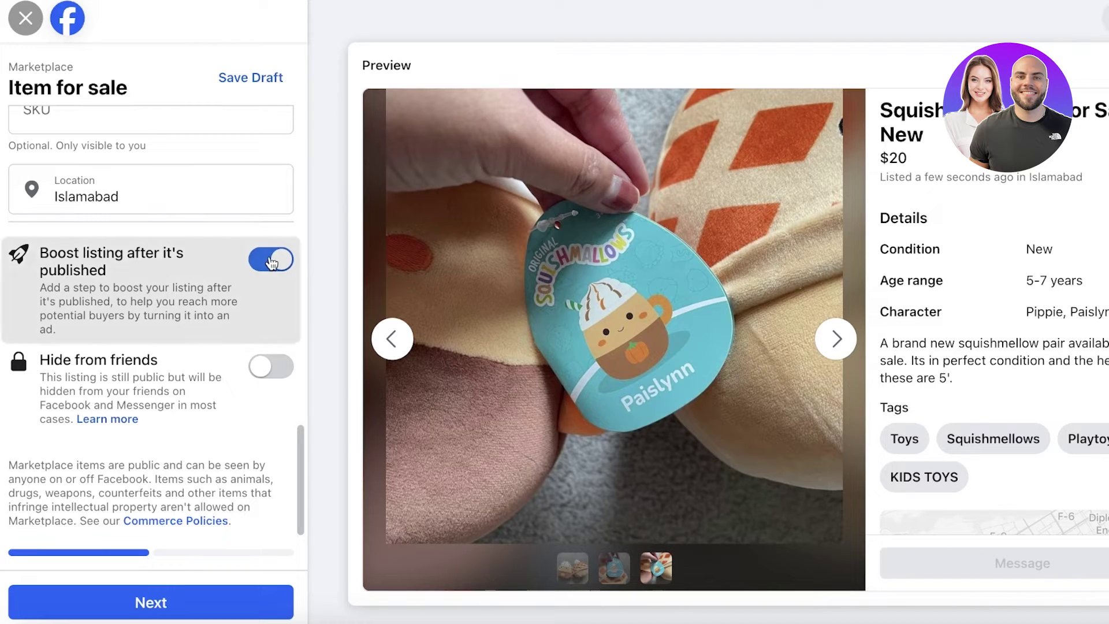
pyautogui.click(269, 364)
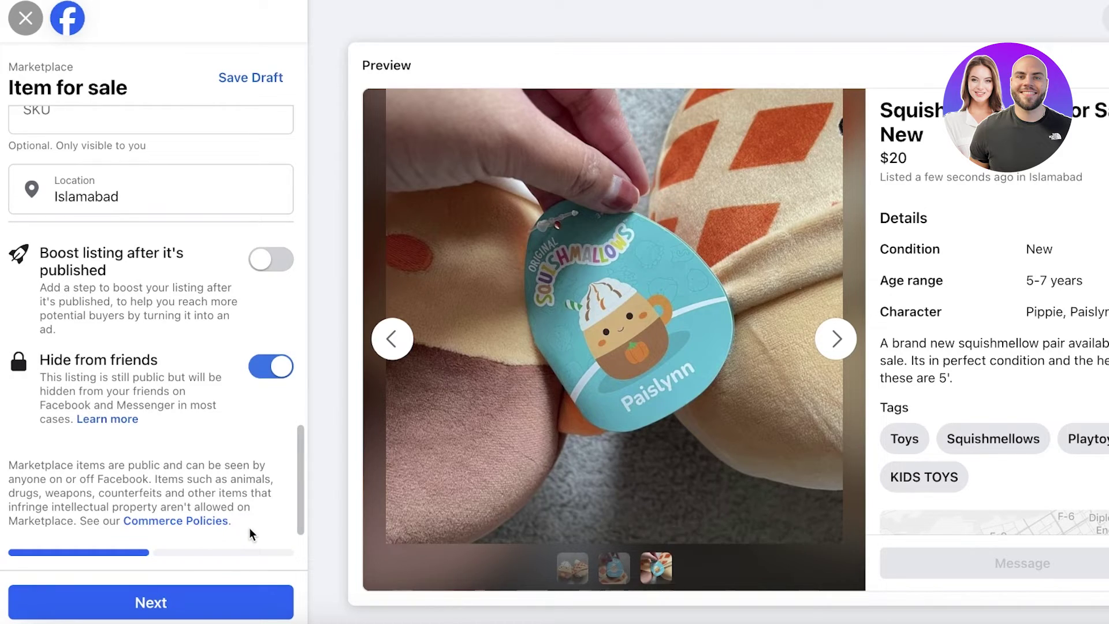
pyautogui.click(225, 604)
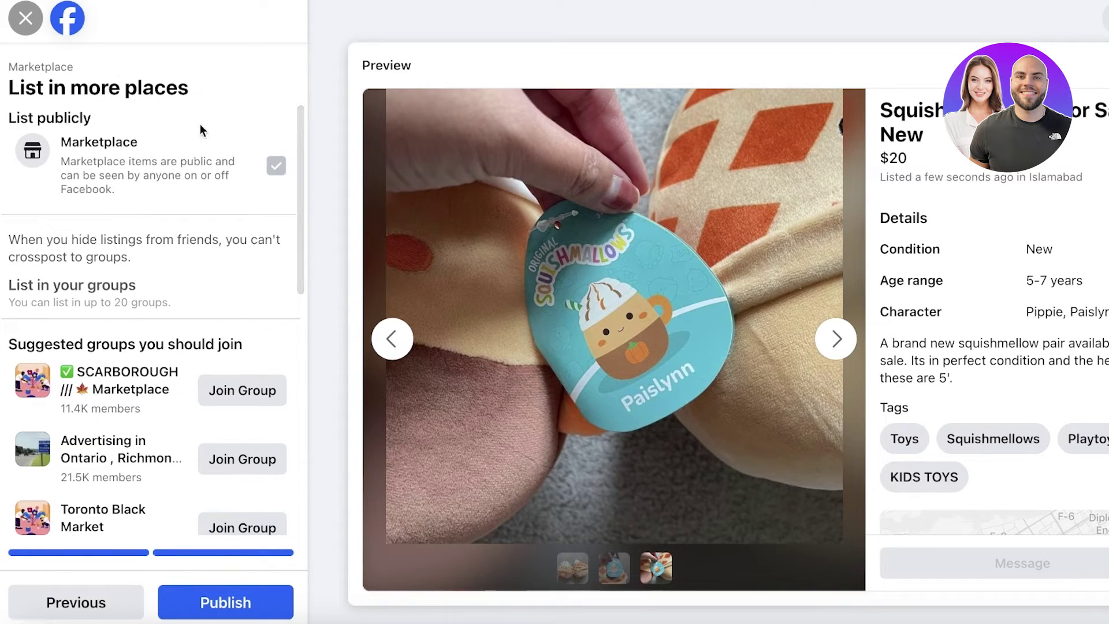
# Step: Publish the Squishmellow Pair for Sale New listing
pyautogui.click(226, 602)
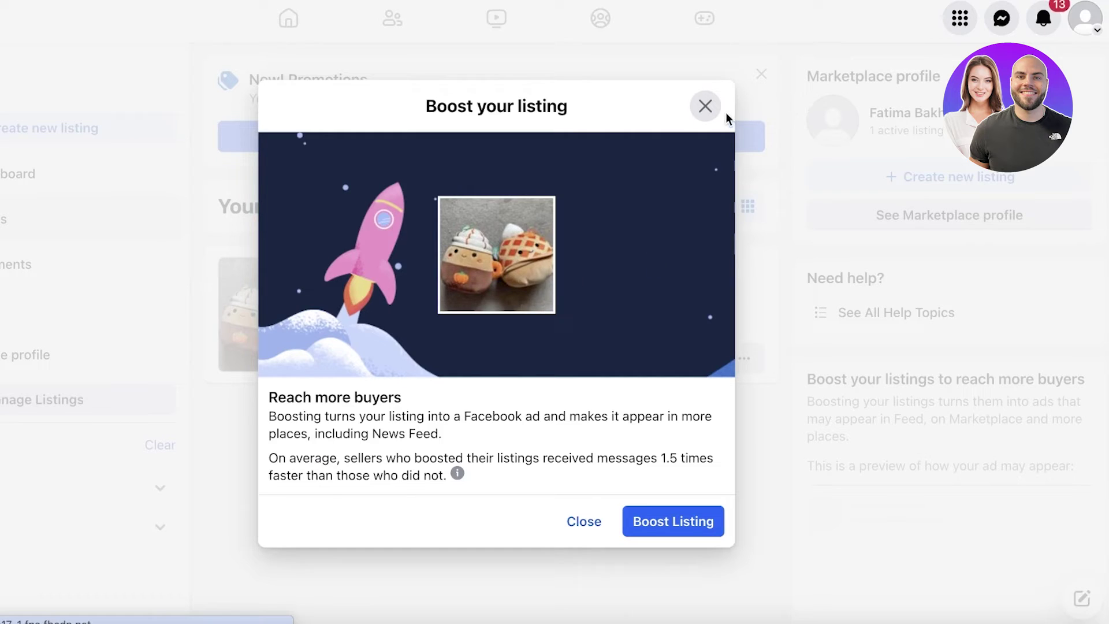
# Step: Close the 'Boost your listing' prompt to reveal the active C$20 listing
pyautogui.click(705, 106)
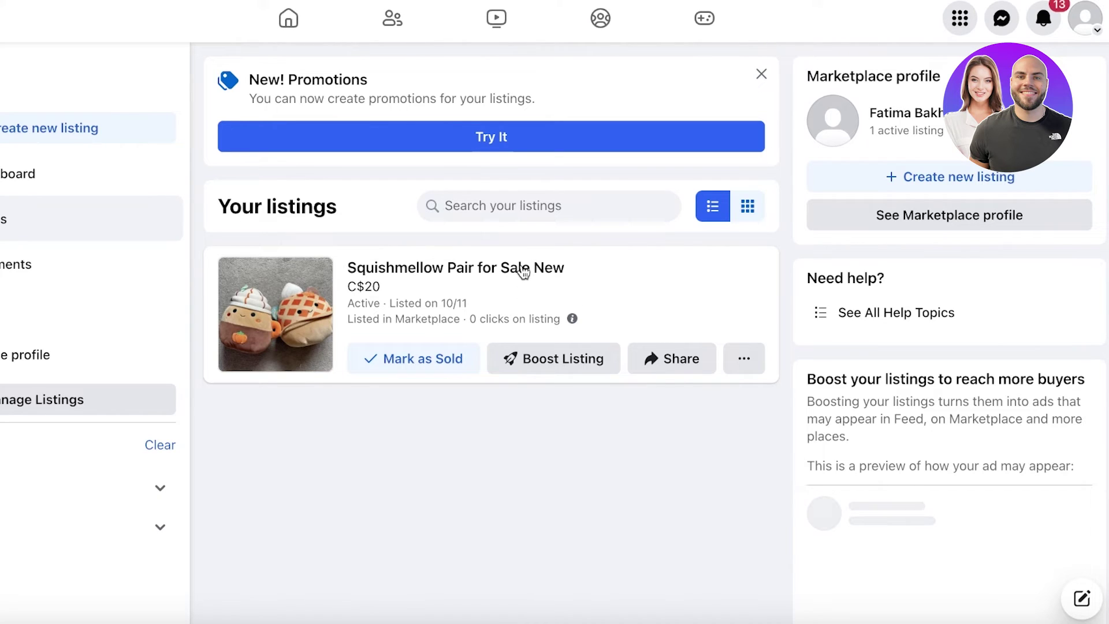
pyautogui.scroll(-6, 930, 412)
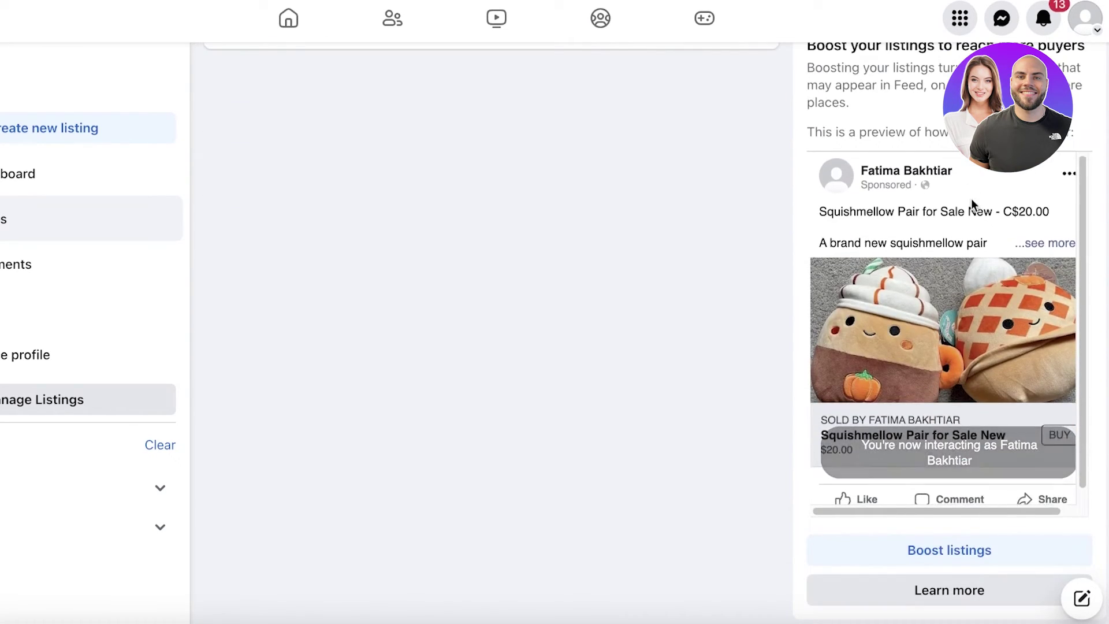
pyautogui.scroll(6, 937, 486)
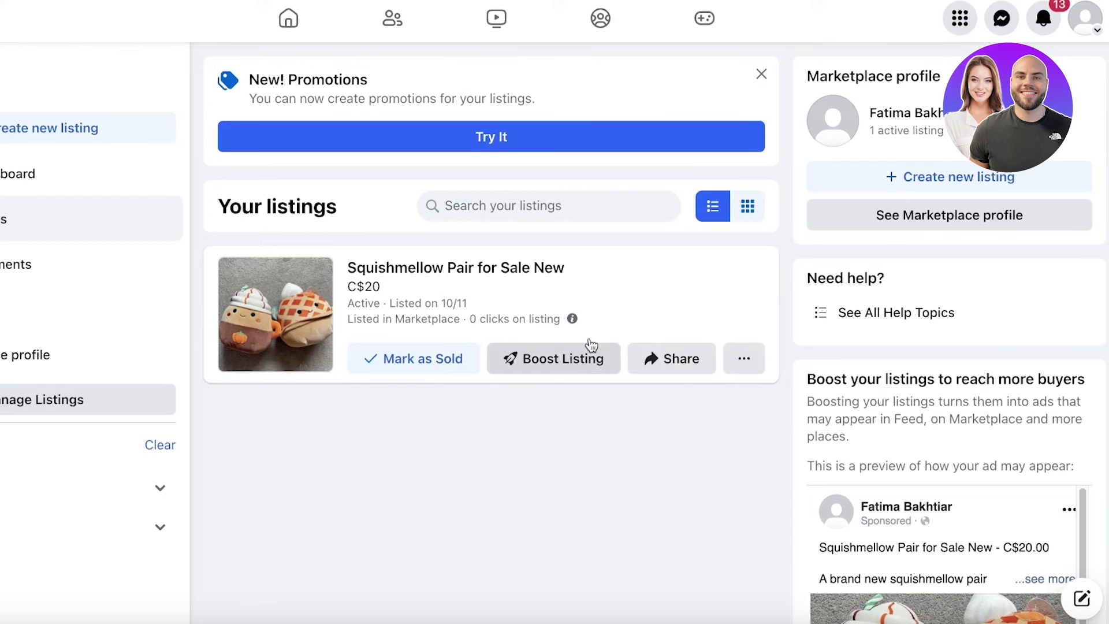
pyautogui.click(739, 364)
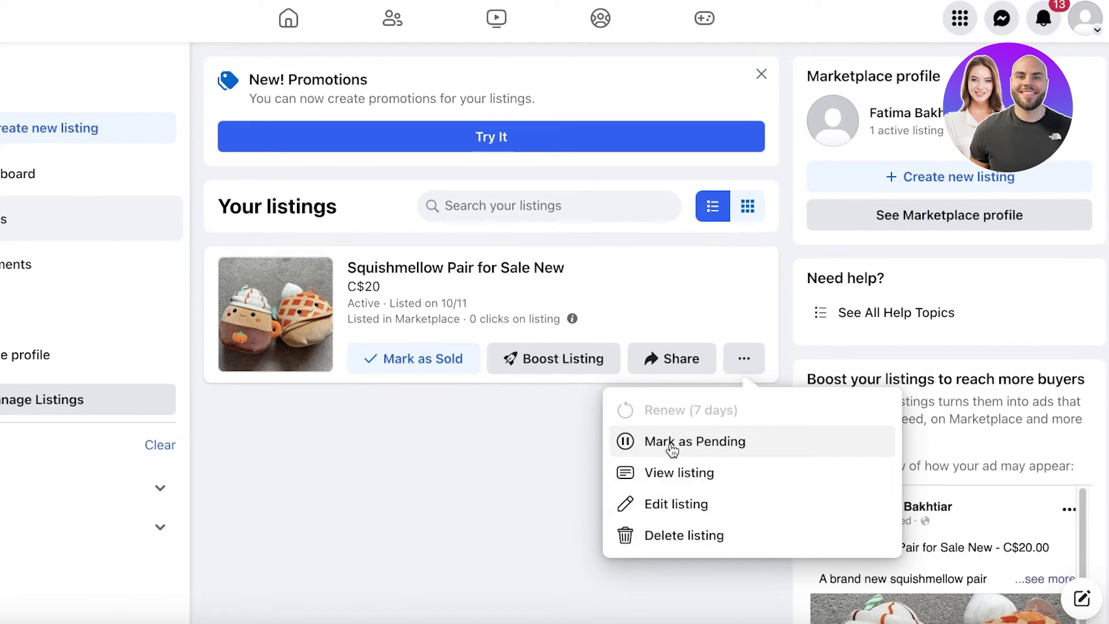
pyautogui.click(455, 432)
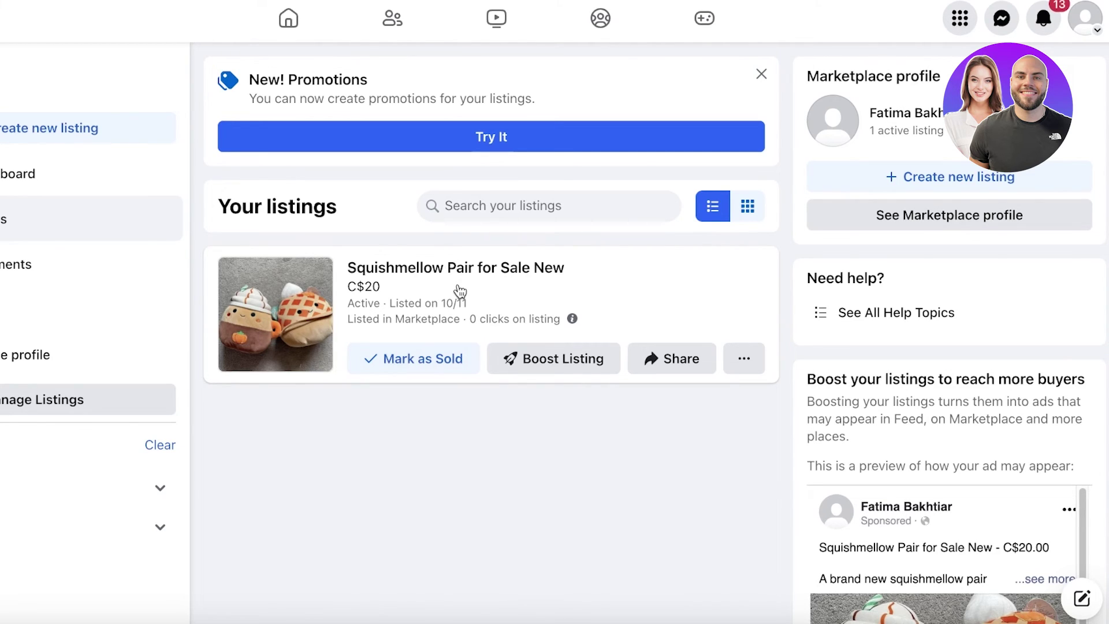
# Step: Open Boost Listing for the Squishmellow listing and review the Rs300.00 daily budget options
pyautogui.click(537, 356)
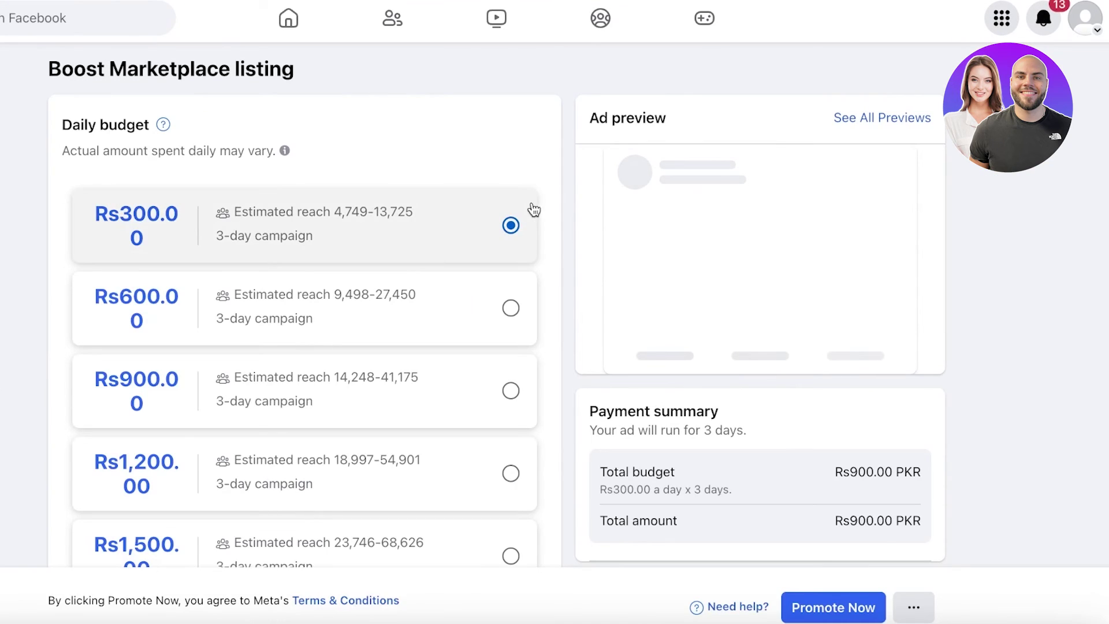
pyautogui.scroll(-3, 455, 195)
pyautogui.scroll(1, 441, 211)
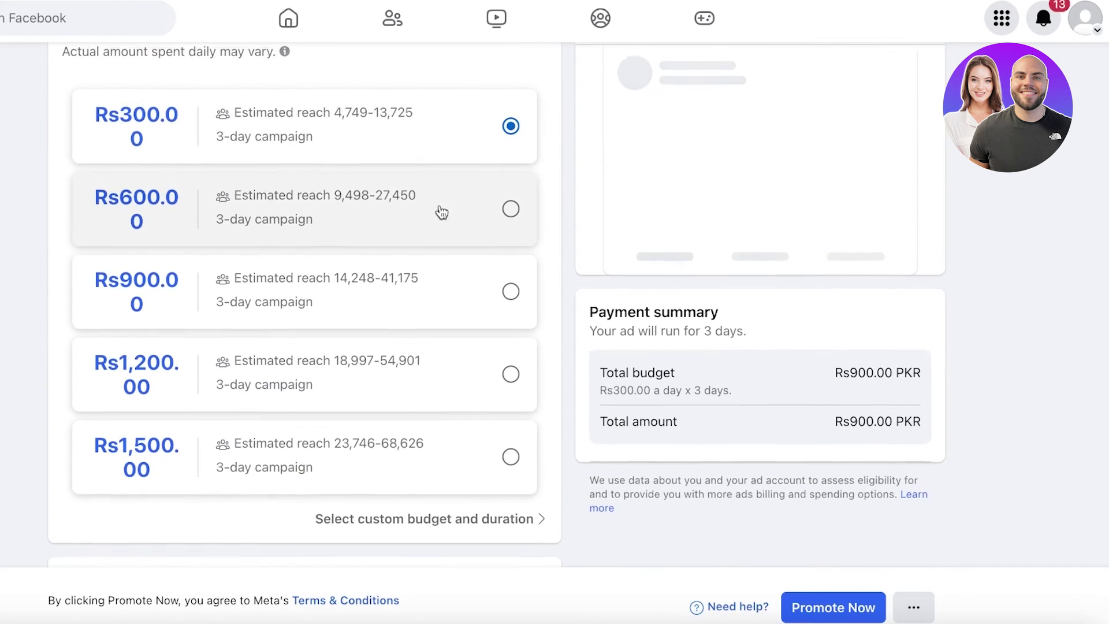
pyautogui.scroll(-1, 297, 223)
pyautogui.scroll(2, 549, 198)
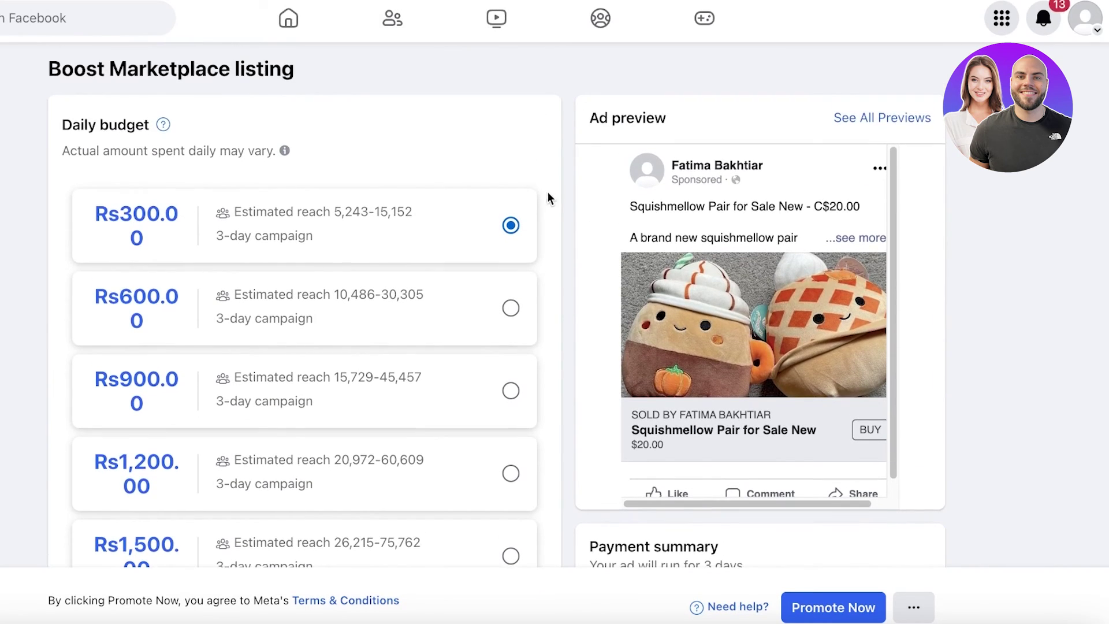